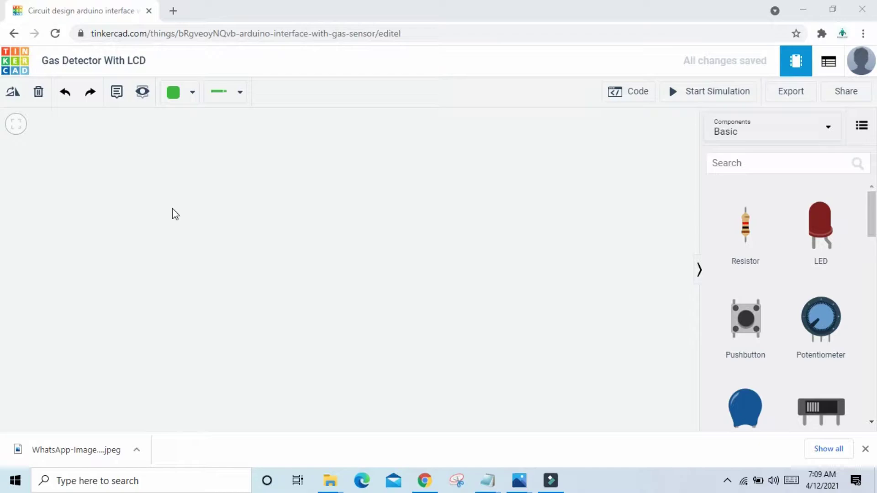
Find the Arduino Uno R3 in the component library and place it in the empty workspace
click(752, 166)
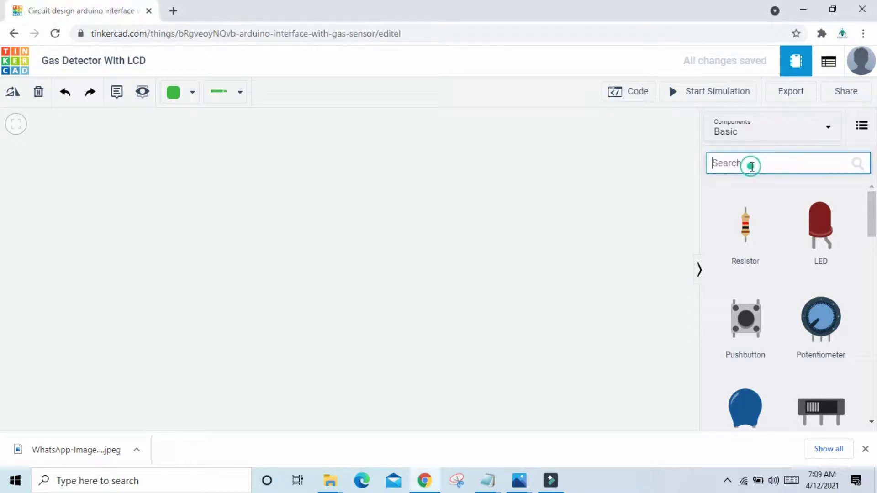
text(arduino)
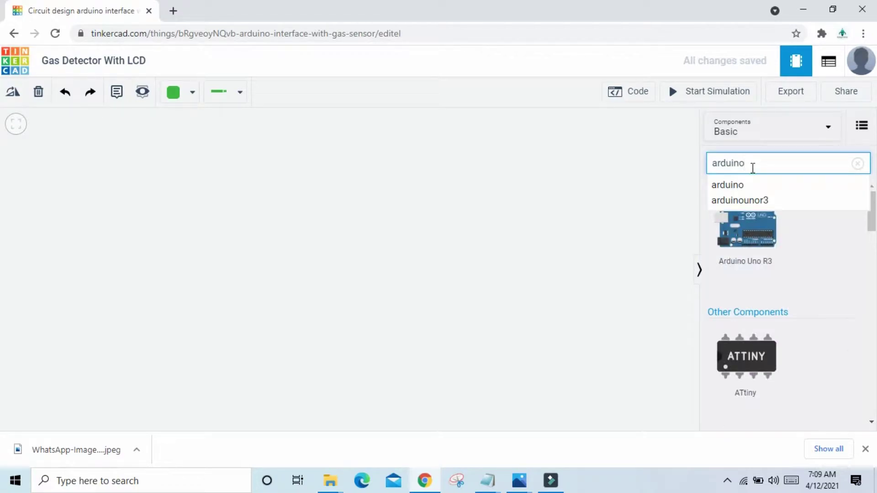
click(182, 272)
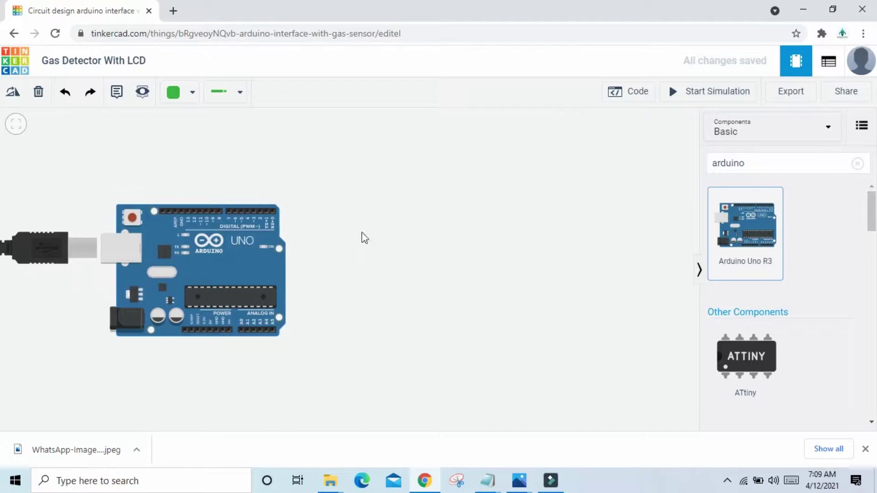
Search the component library for a breadboard and place a Breadboard Small beside the Arduino
click(857, 163)
click(810, 163)
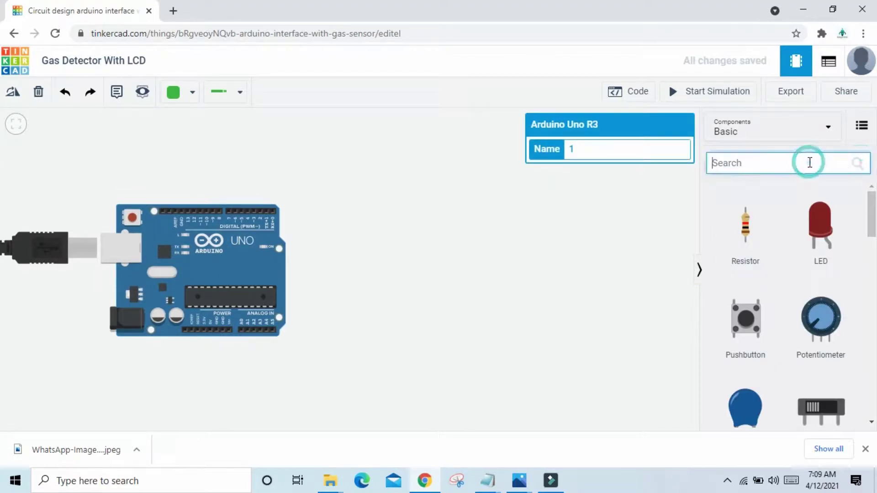
text(braed)
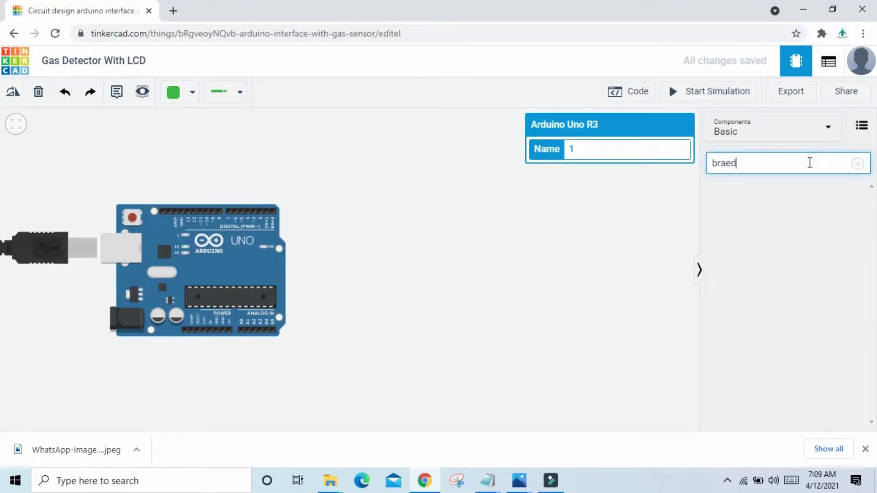
key(BackSpace)
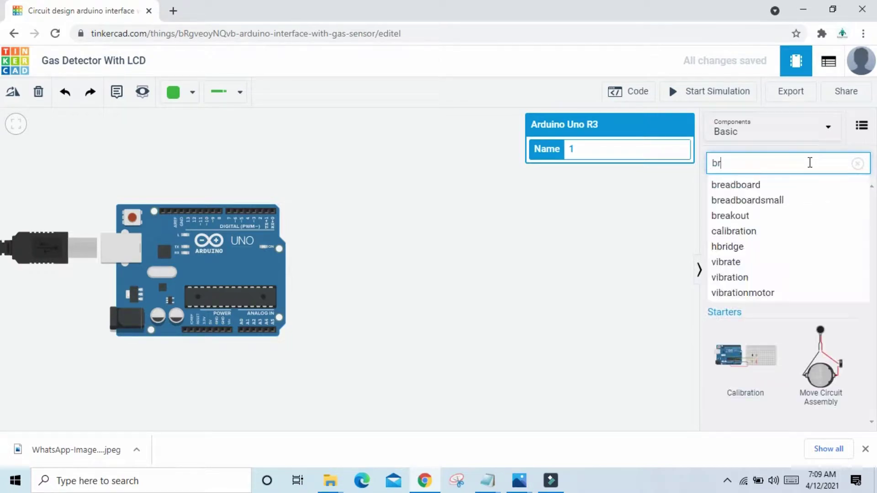
text(e)
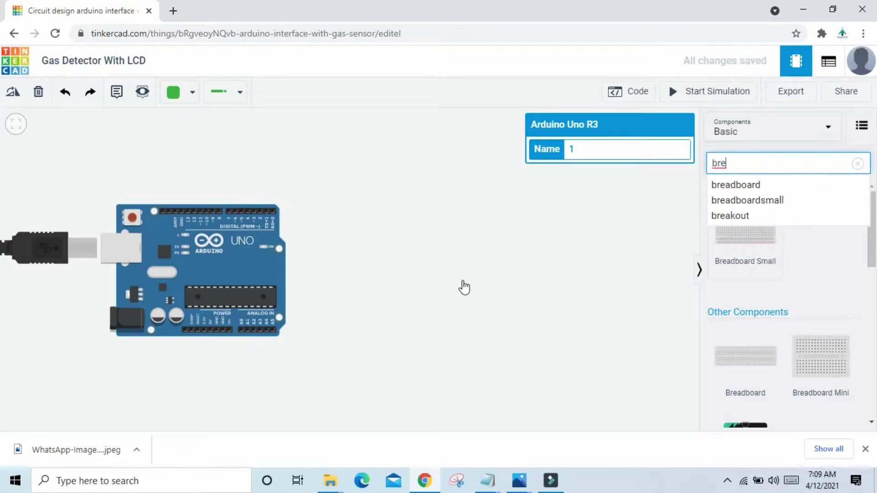
click(465, 285)
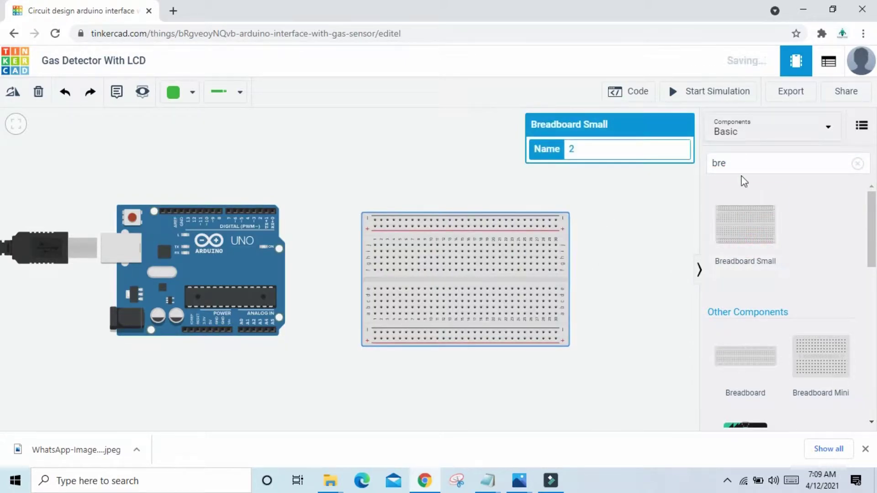
Search the components for "bread" and place a Breadboard Mini above the Arduino
click(858, 164)
click(793, 165)
text(bread)
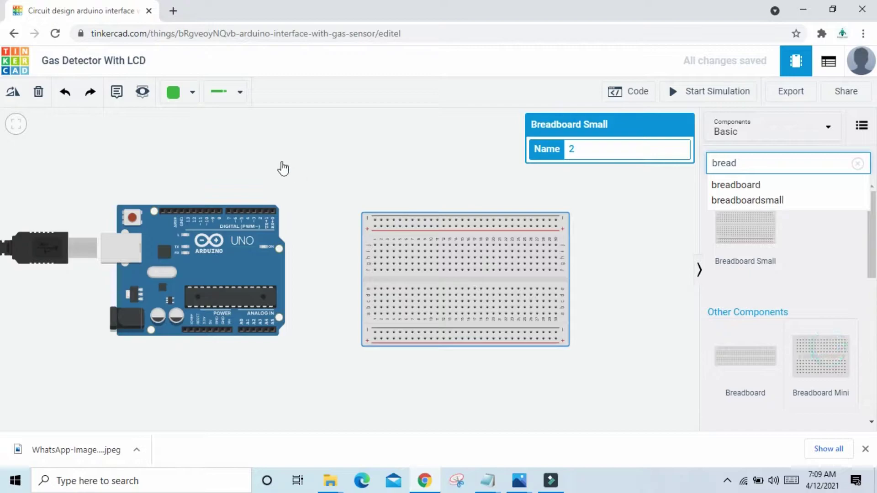
drag(283, 168, 266, 156)
scroll(297, 300, down, 2)
click(305, 294)
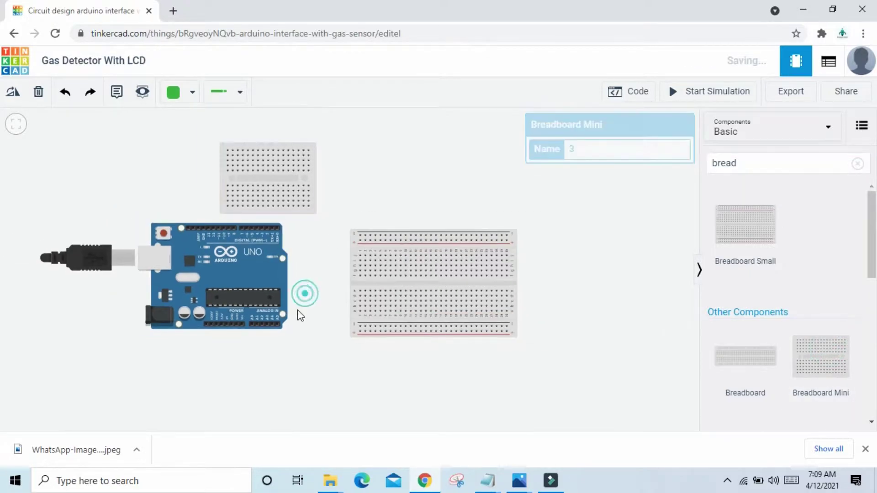
Find the LCD 16 x 2 component and place it on the lower part of the small breadboard
click(854, 167)
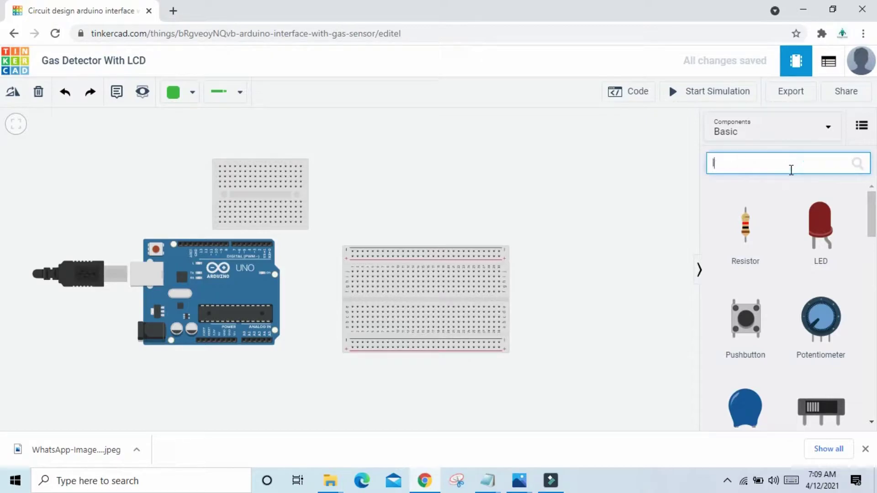
click(746, 265)
click(428, 364)
click(433, 355)
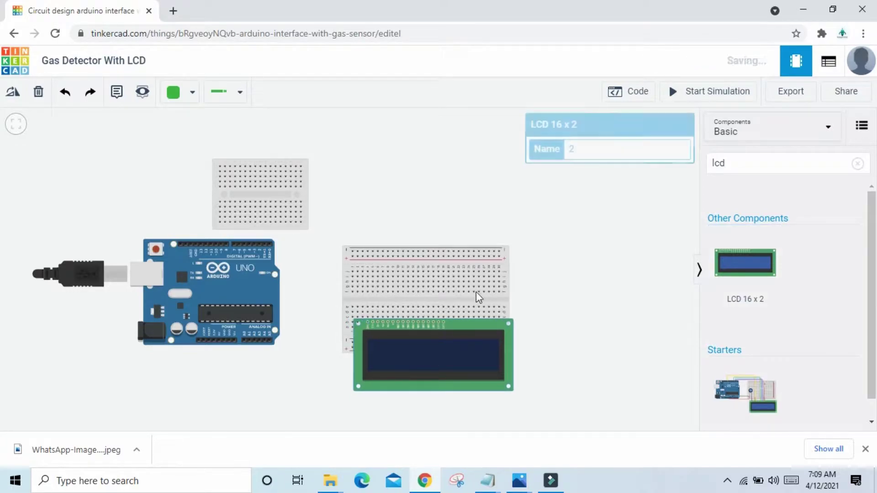
Move the small breadboard with the LCD farther from the Arduino, and shift the mini breadboard toward it
drag(468, 300, 514, 269)
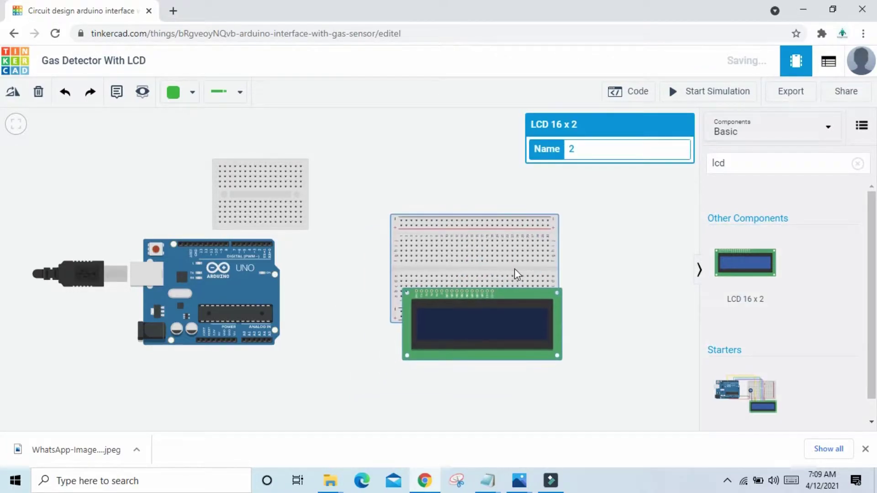
drag(216, 278, 219, 275)
drag(279, 227, 346, 218)
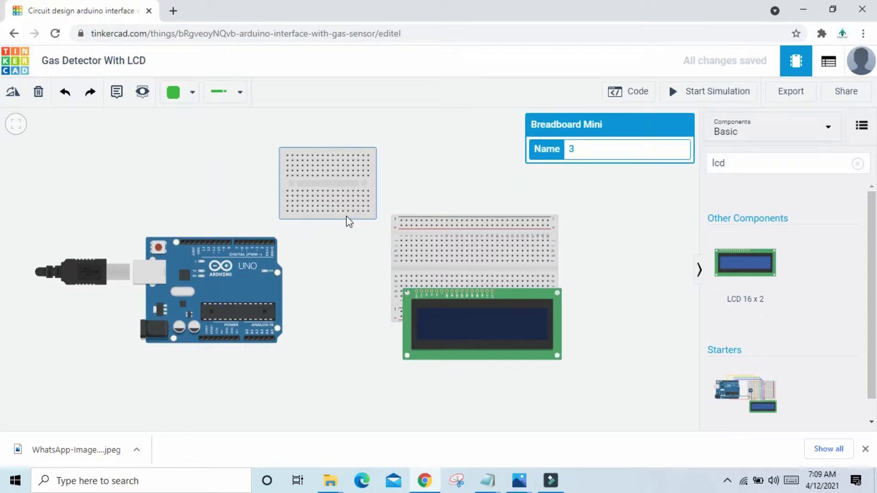
click(235, 270)
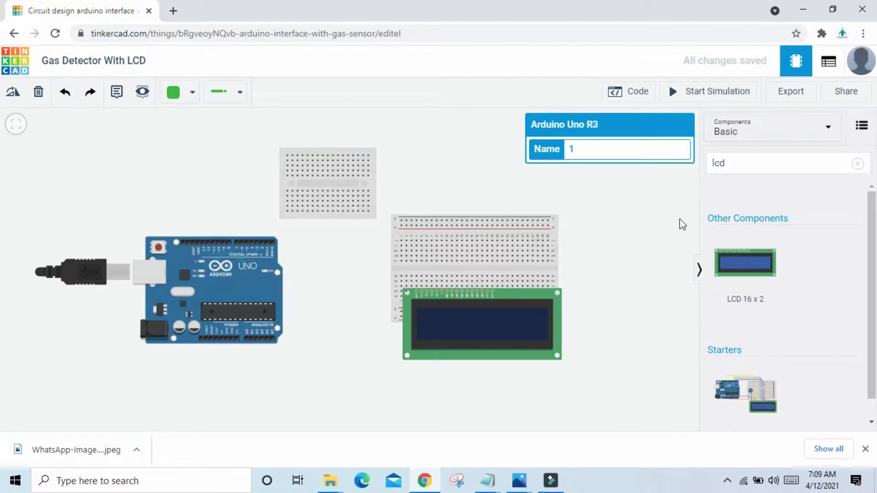
Search the components for "gas" and place a Gas Sensor across the middle of the mini breadboard
click(857, 164)
text(gas)
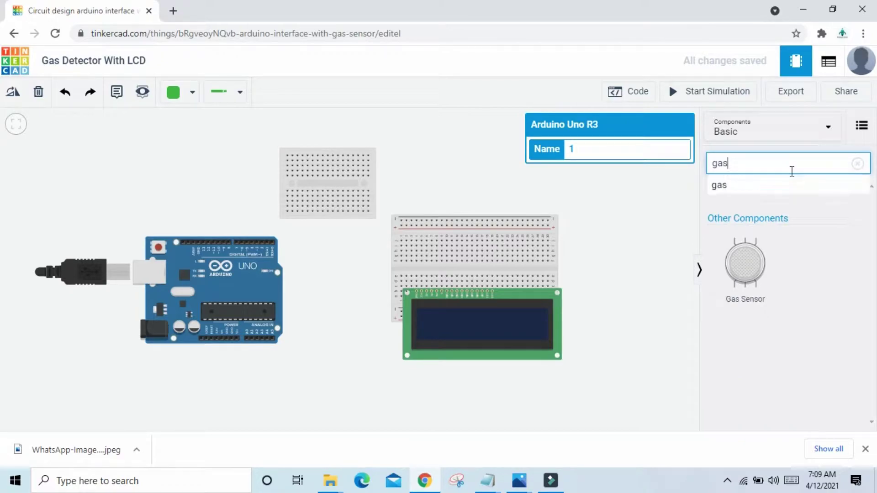
drag(743, 258, 344, 183)
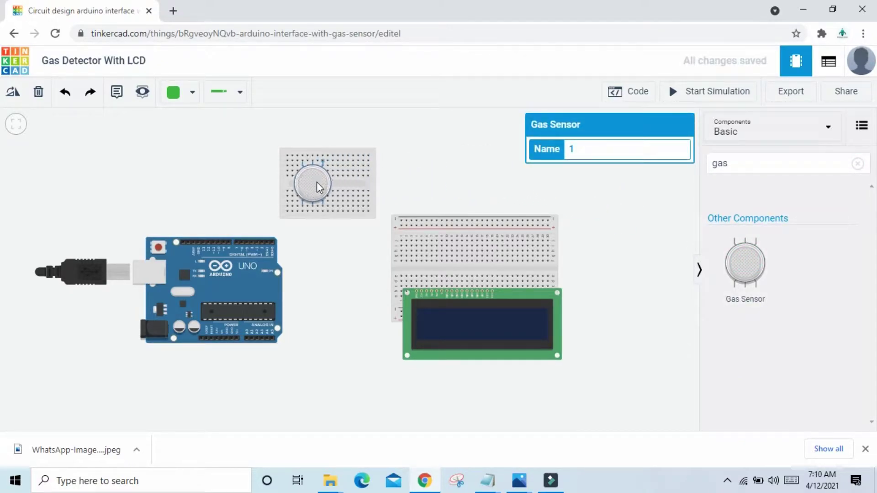
click(452, 186)
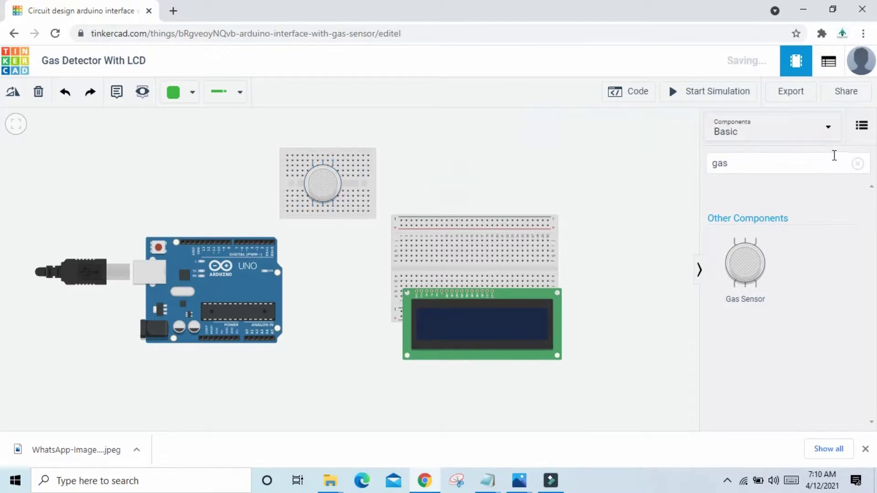
Clear the component search and place two resistors and a potentiometer beside the small breadboard
click(858, 164)
drag(747, 232, 594, 209)
drag(753, 230, 623, 218)
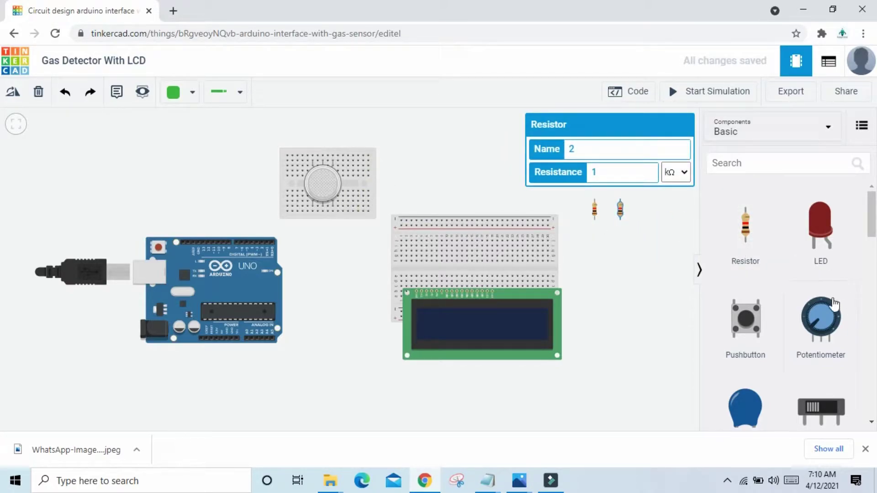
drag(833, 304, 613, 261)
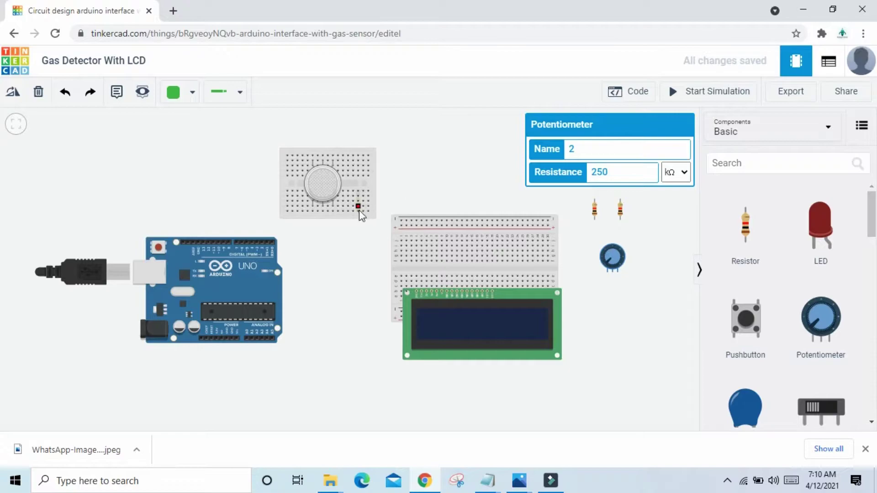
Move the mini breadboard with the gas sensor to the far side of the LCD, and bring the small breadboard closer to the Arduino
drag(341, 214, 300, 204)
click(319, 206)
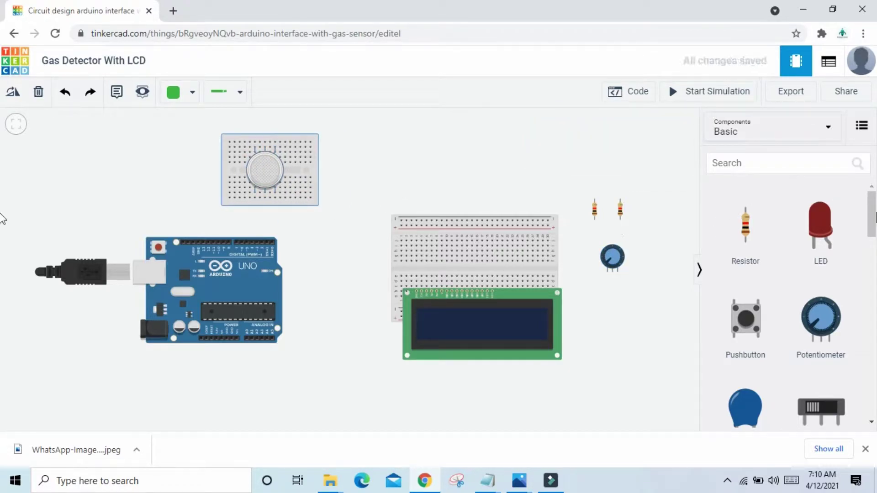
scroll(601, 328, up, 1)
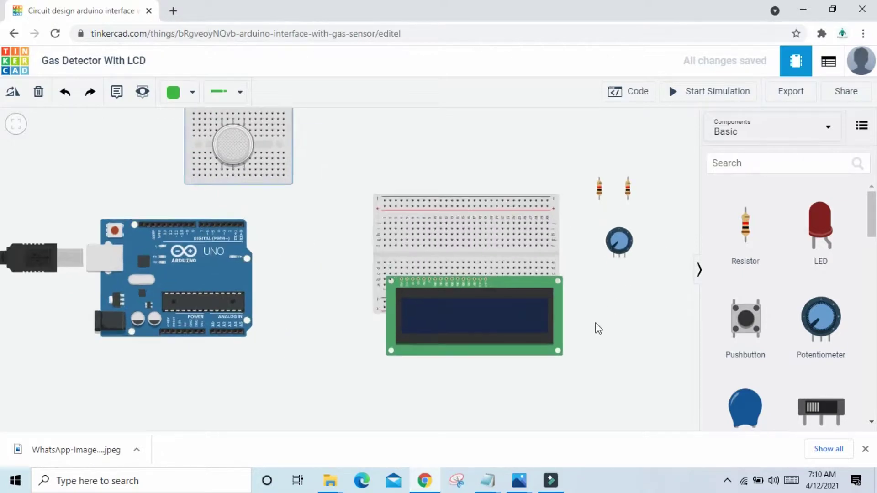
scroll(597, 316, up, 1)
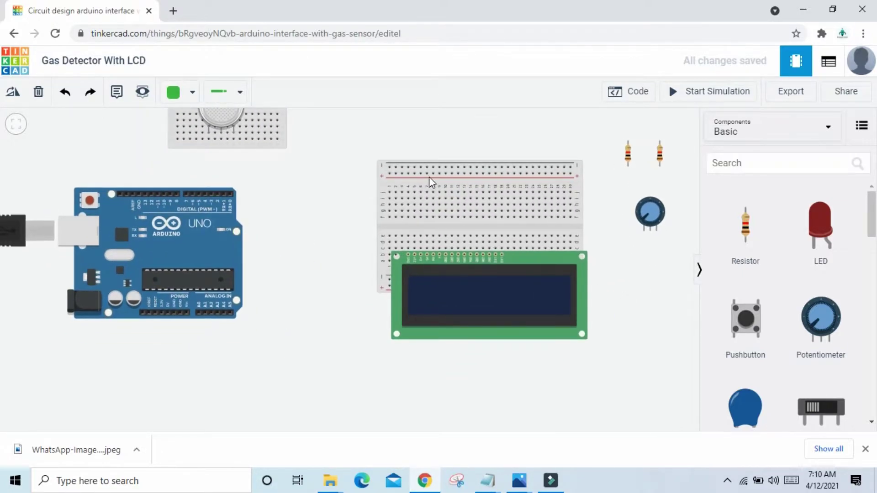
drag(435, 185, 370, 218)
click(277, 156)
drag(268, 147, 308, 256)
drag(409, 218, 445, 195)
drag(309, 231, 584, 260)
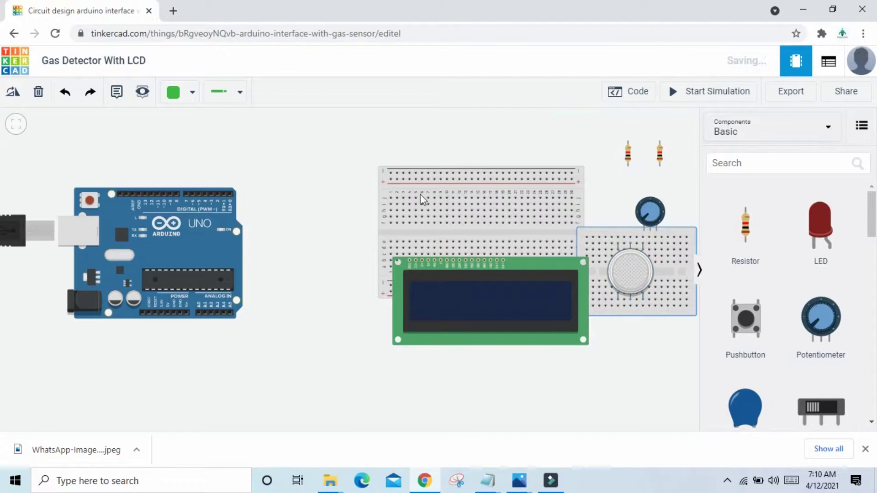
drag(421, 193, 343, 220)
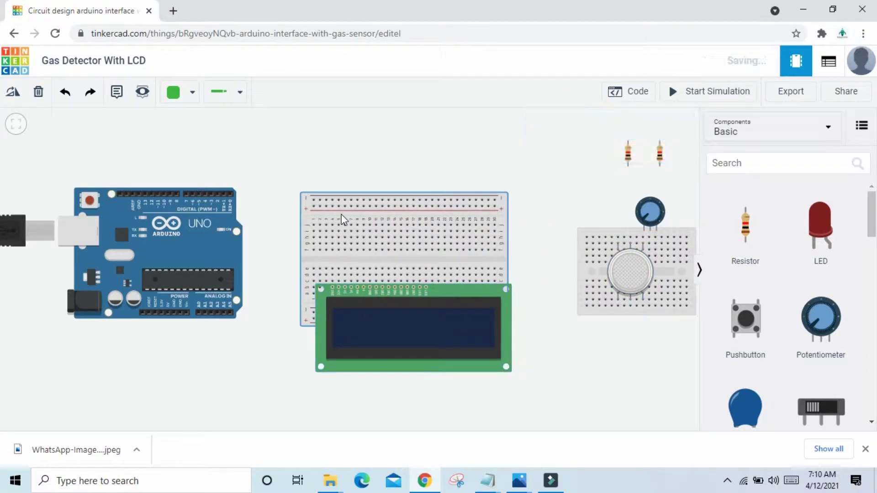
Wire the Arduino's 5V pin to the upper positive rail of the small breadboard, routing it below and around the board
drag(167, 315, 167, 345)
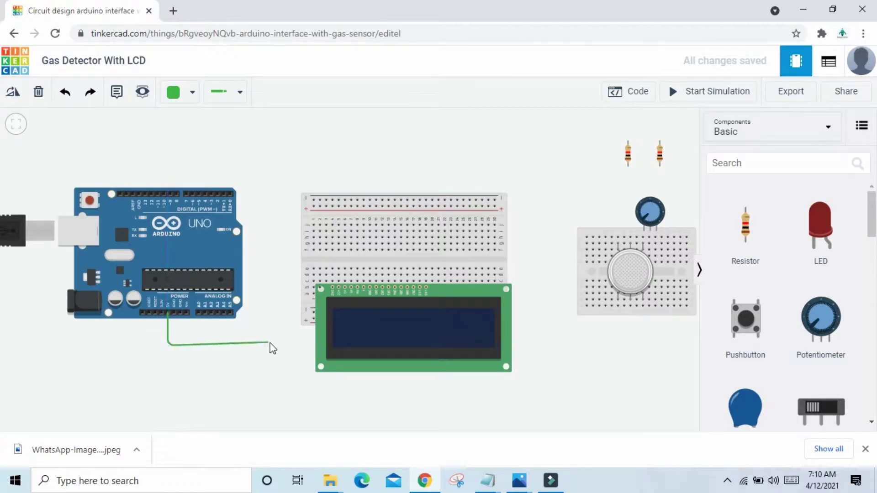
click(168, 354)
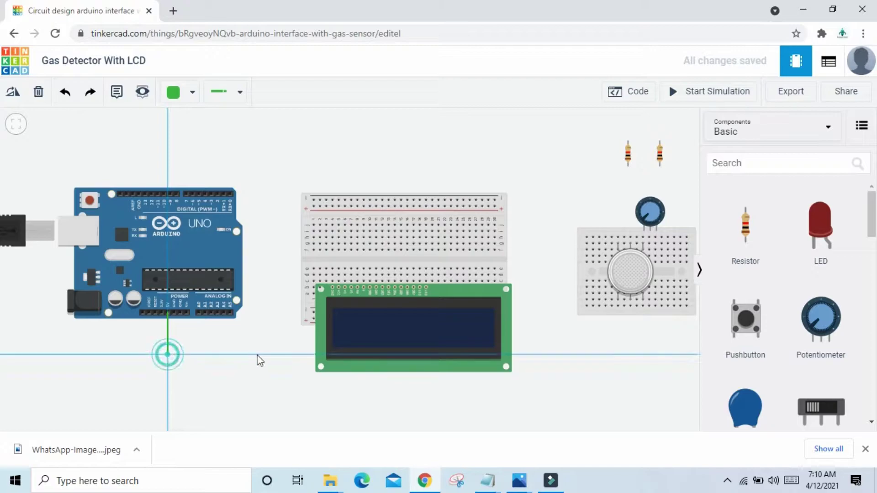
click(279, 354)
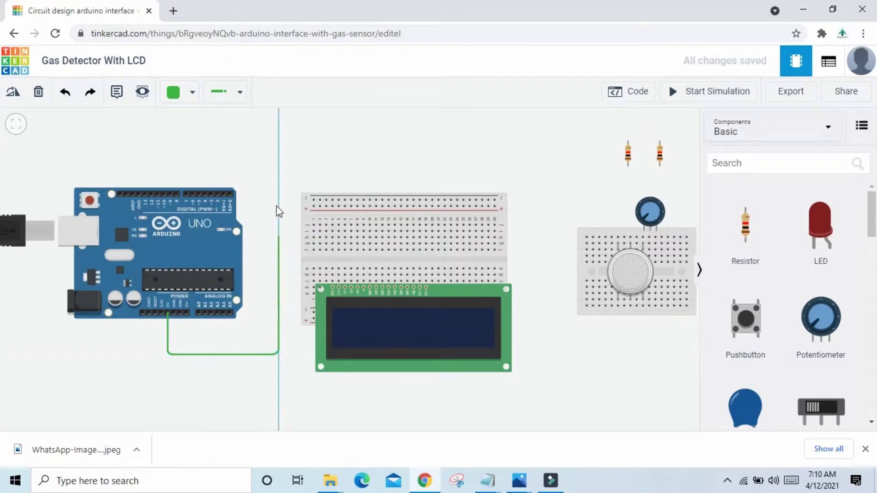
click(278, 205)
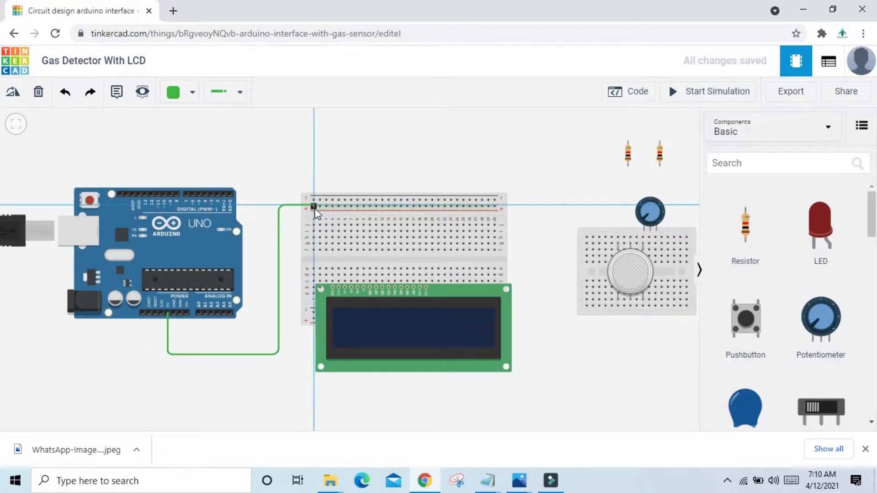
click(313, 207)
drag(279, 206, 279, 206)
click(343, 172)
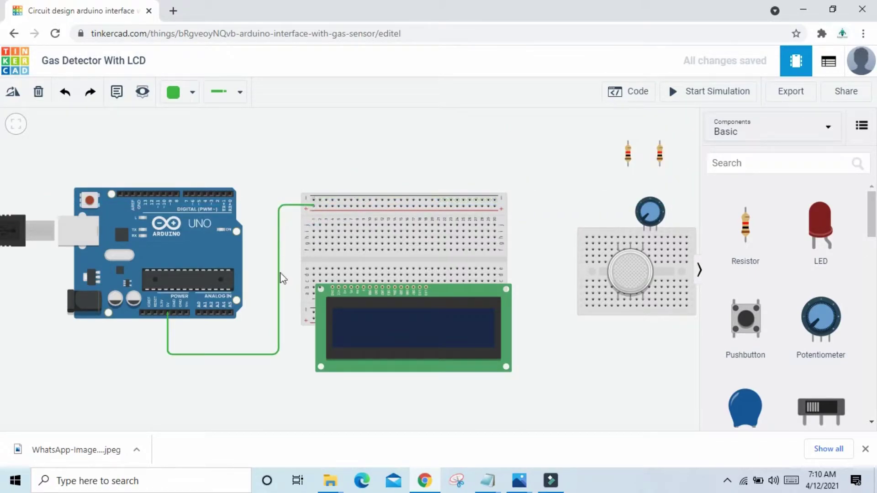
Change the color of the 5V wire to red
click(279, 292)
click(577, 150)
click(585, 174)
click(583, 150)
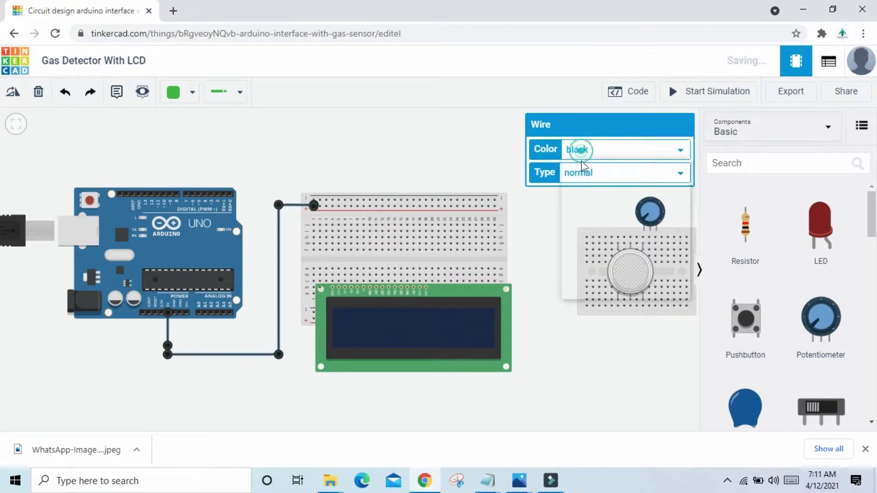
click(576, 176)
click(453, 162)
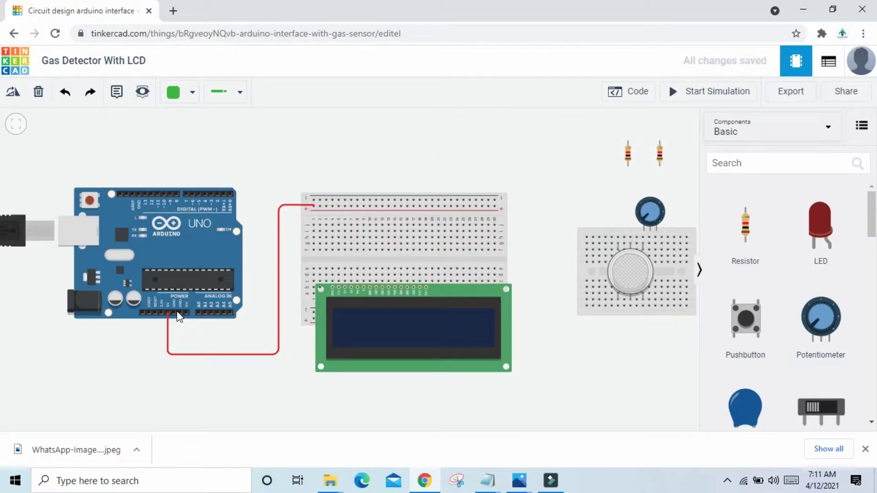
Wire the Arduino's GND pin to the upper negative rail of the small breadboard, running alongside the red wire
click(174, 314)
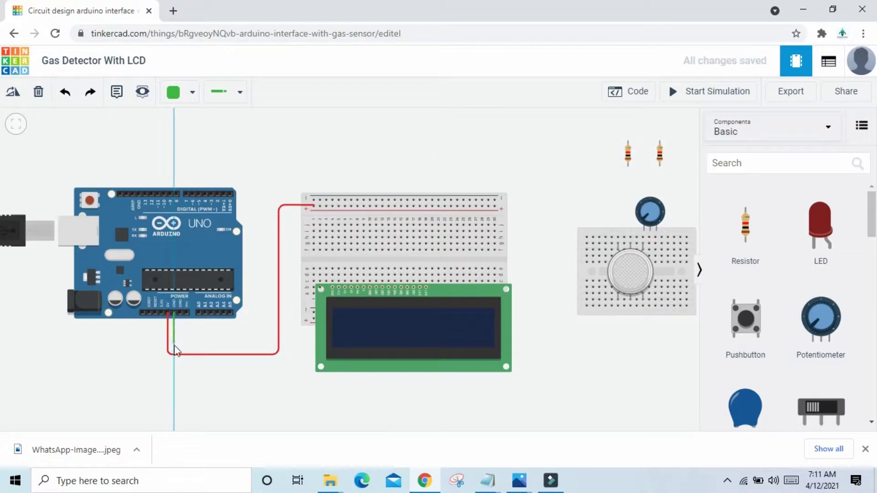
click(265, 345)
click(265, 194)
click(313, 200)
drag(265, 195, 265, 200)
Change the color of the ground wire to black
click(572, 151)
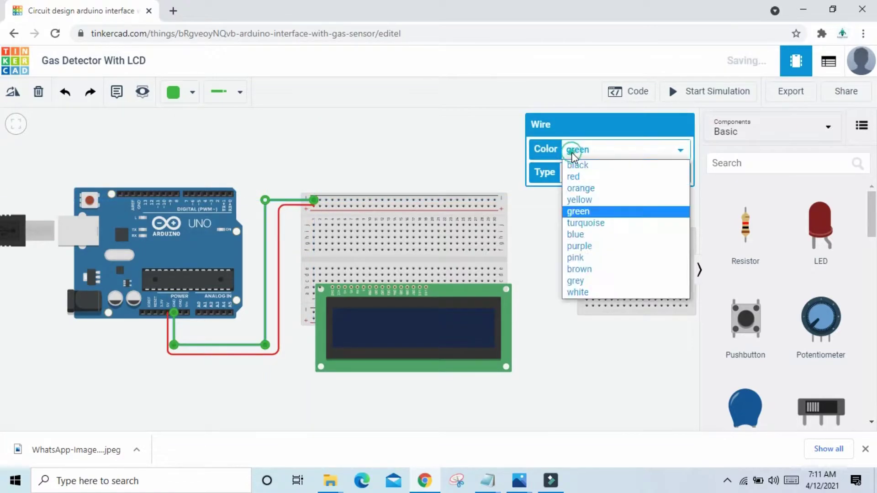
click(574, 166)
click(545, 234)
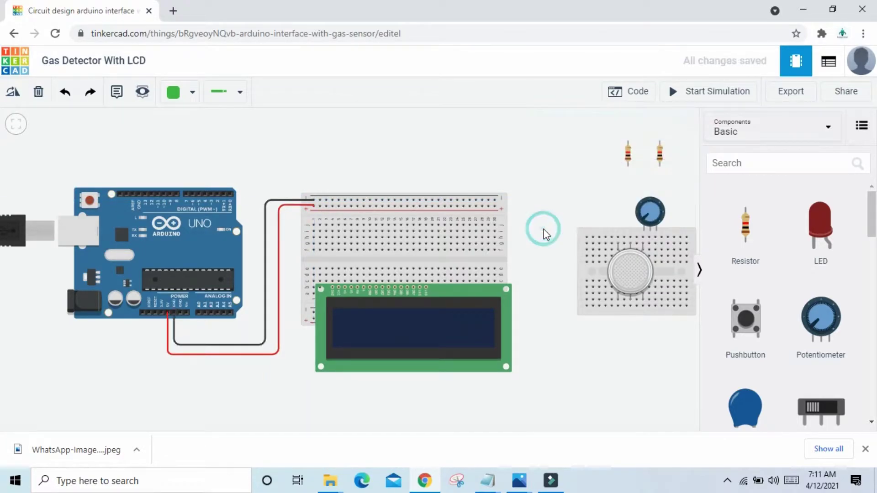
Wire the breadboard column of the LCD's GND pin to the upper negative rail and color the wire black
scroll(398, 254, up, 2)
drag(385, 142, 385, 160)
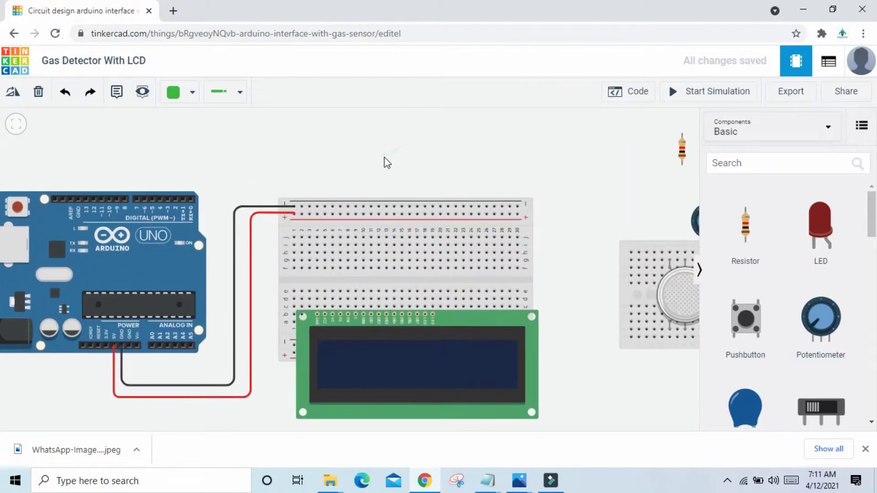
click(317, 298)
click(316, 205)
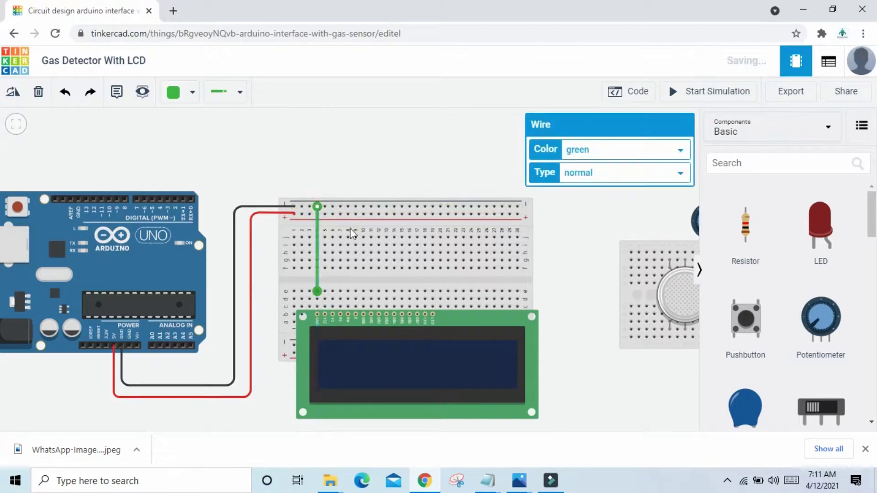
click(594, 157)
click(586, 165)
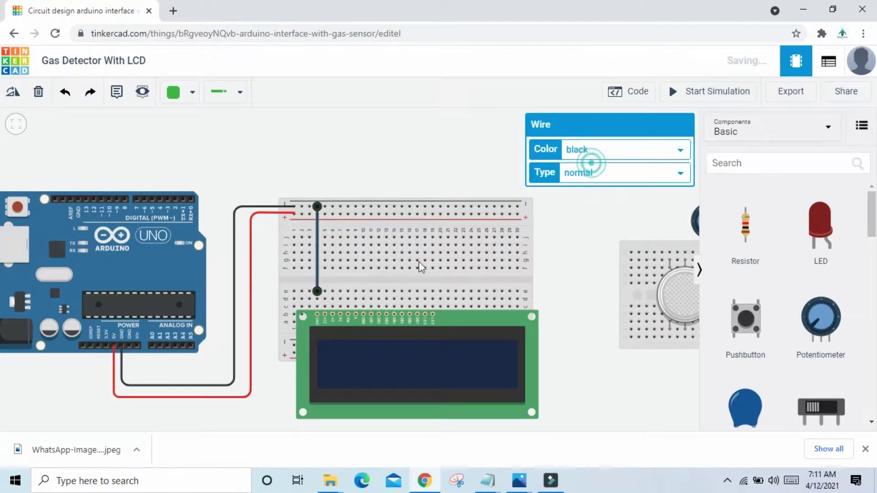
Wire the breadboard column of the LCD's VCC pin to the upper positive rail and color the wire red
click(325, 291)
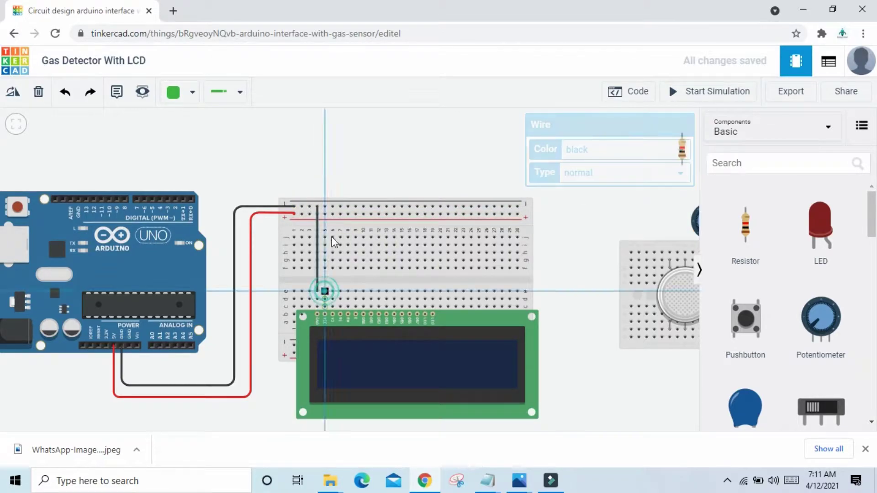
click(326, 213)
click(603, 158)
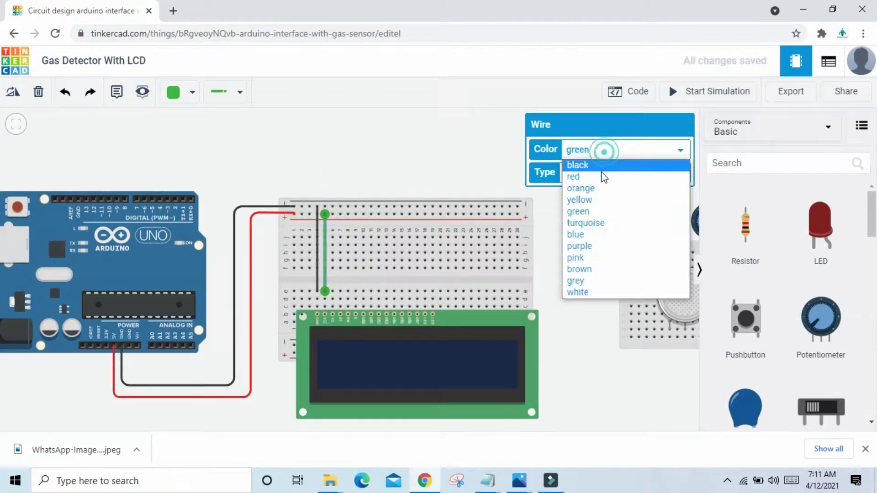
click(601, 174)
Wire the breadboard column of the LCD's last LED pin to the upper negative rail and color the wire red
drag(586, 259, 523, 265)
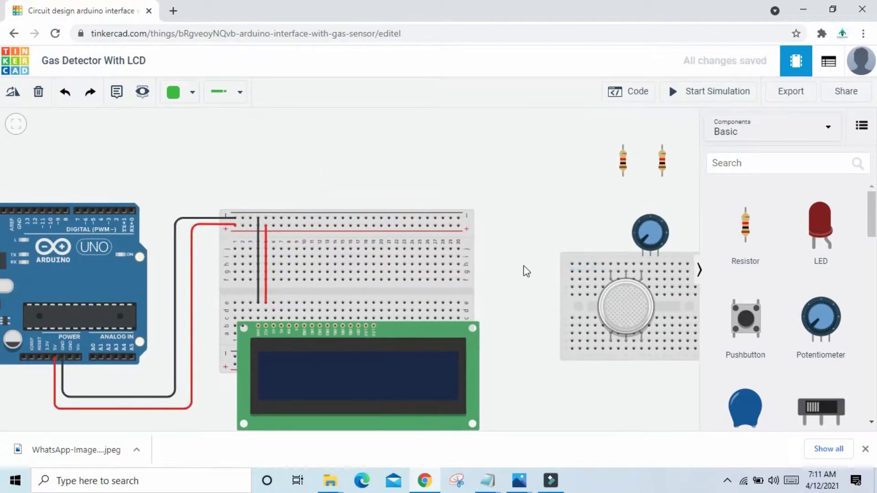
click(372, 304)
click(373, 218)
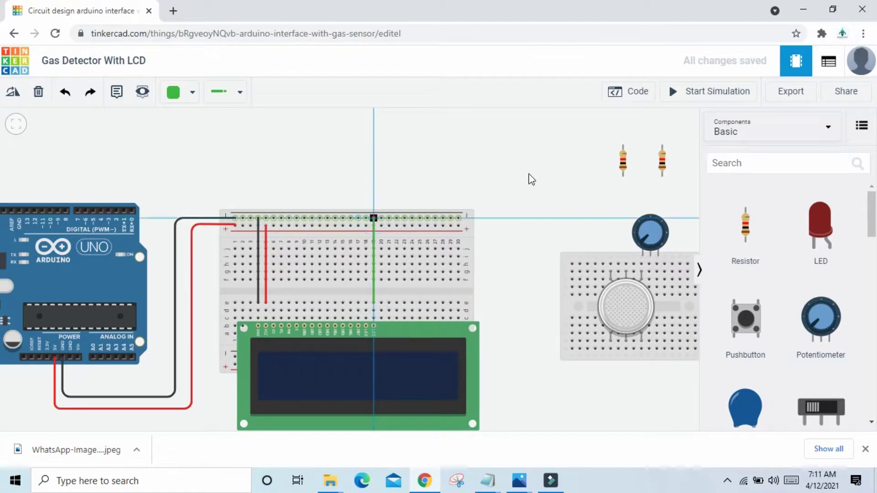
click(573, 151)
click(576, 178)
click(596, 208)
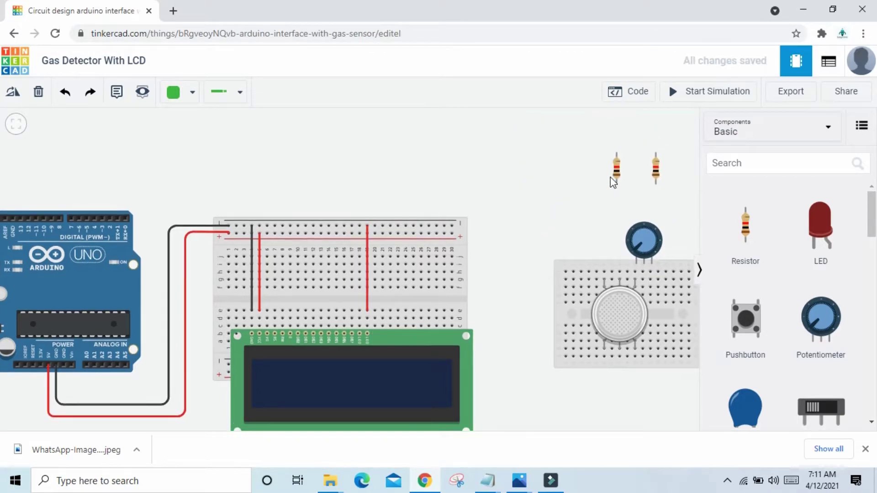
Place a loose resistor across the breadboard's center gap in the column of the LCD's first LED pin and change its resistance unit
drag(617, 175, 361, 302)
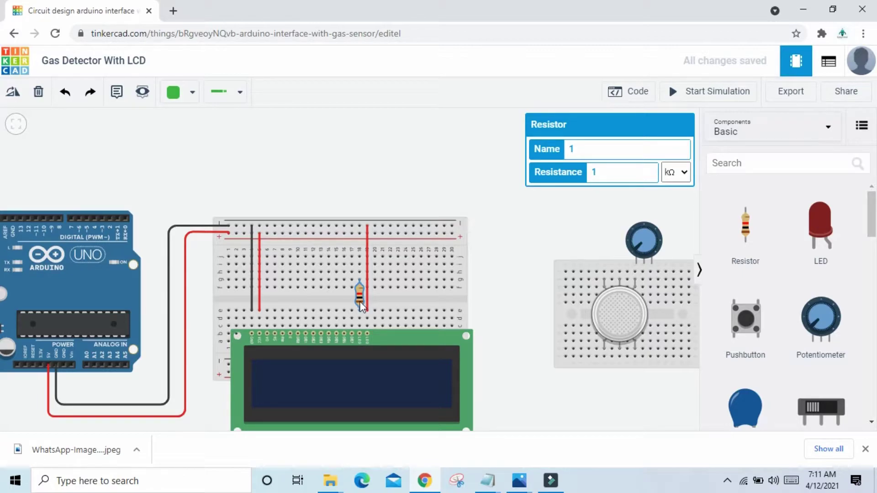
double_click(593, 171)
click(683, 170)
click(682, 226)
Wire the resistor's upper column to the upper positive rail and change the neighboring long LED-pin wire to black
click(358, 257)
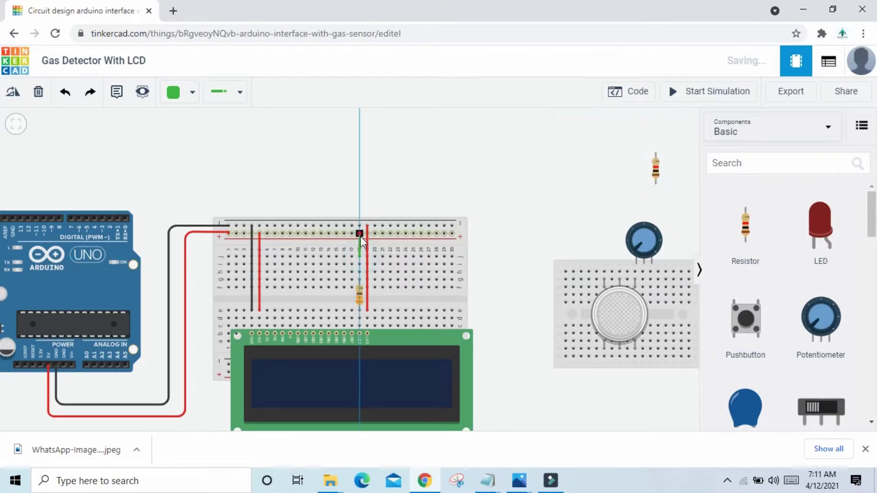
click(361, 236)
click(367, 244)
click(579, 149)
click(578, 165)
Change the color of the short wire between the resistor column and the positive rail to red
click(358, 243)
click(360, 243)
click(577, 152)
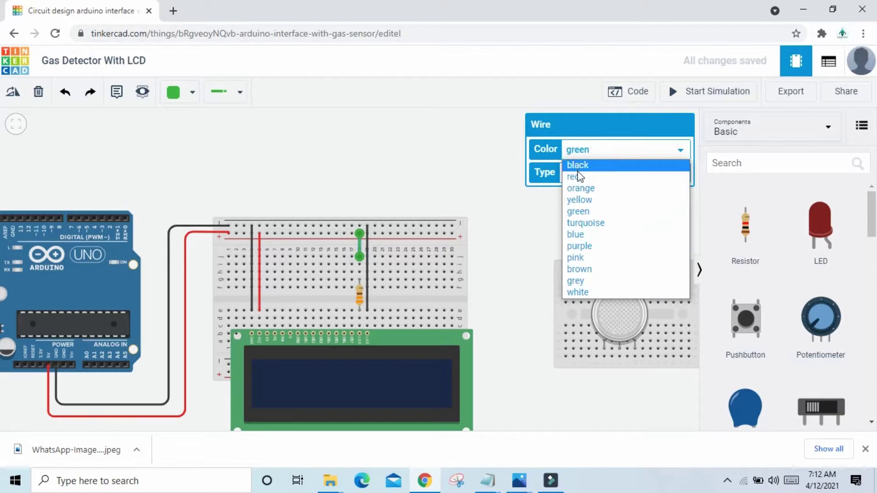
click(578, 167)
click(576, 144)
click(574, 149)
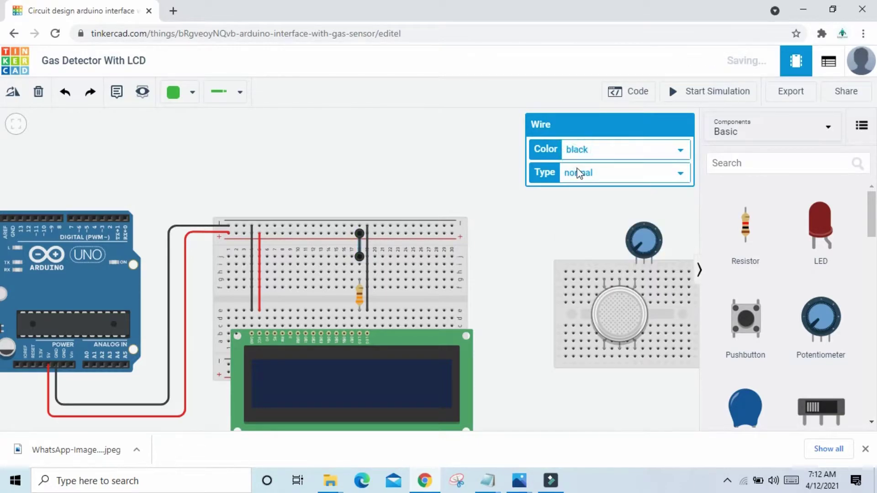
click(580, 149)
click(578, 177)
click(541, 208)
Move the potentiometer above the LCD's breadboard and wire its left terminal to the upper negative rail
drag(641, 232, 388, 149)
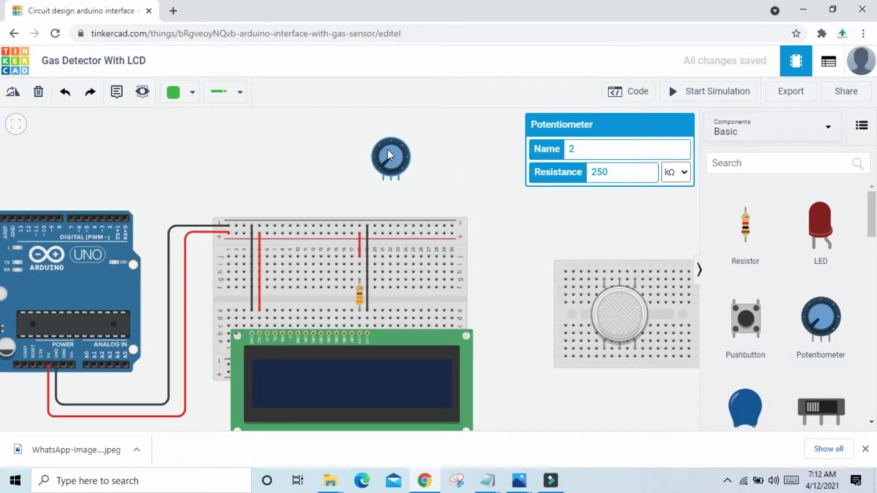
click(385, 184)
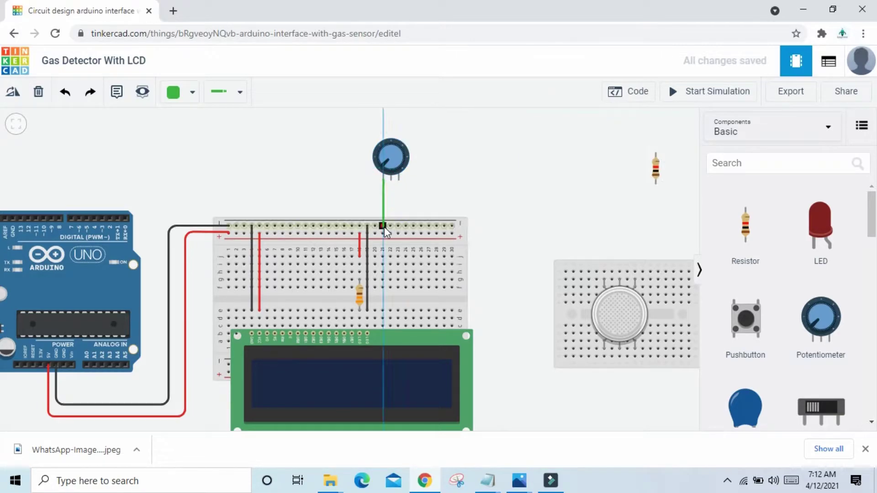
click(383, 226)
Move the potentiometer closer to the breadboard and wire its right terminal to the upper positive rail
click(392, 166)
drag(392, 166, 396, 196)
click(398, 201)
click(399, 233)
click(437, 190)
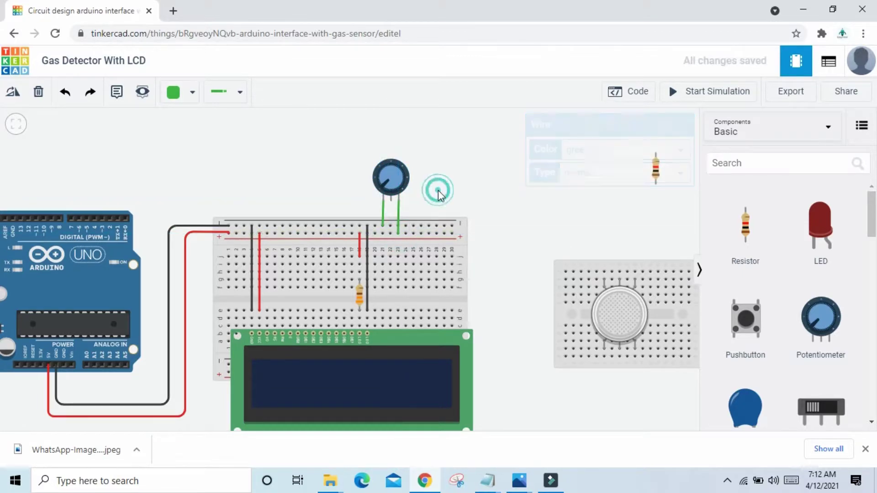
Wire the potentiometer's wiper to the column of the LCD's V0 pin, routing the wire along the breadboard's center gap
click(391, 201)
click(394, 299)
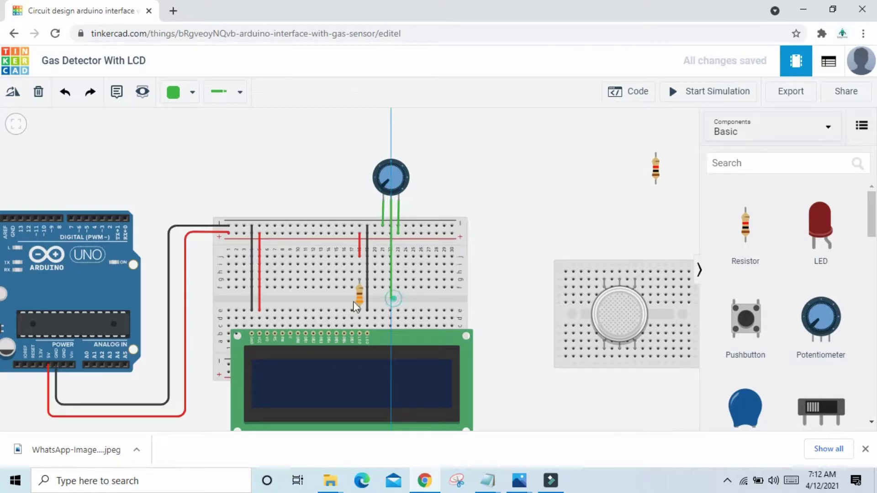
click(269, 307)
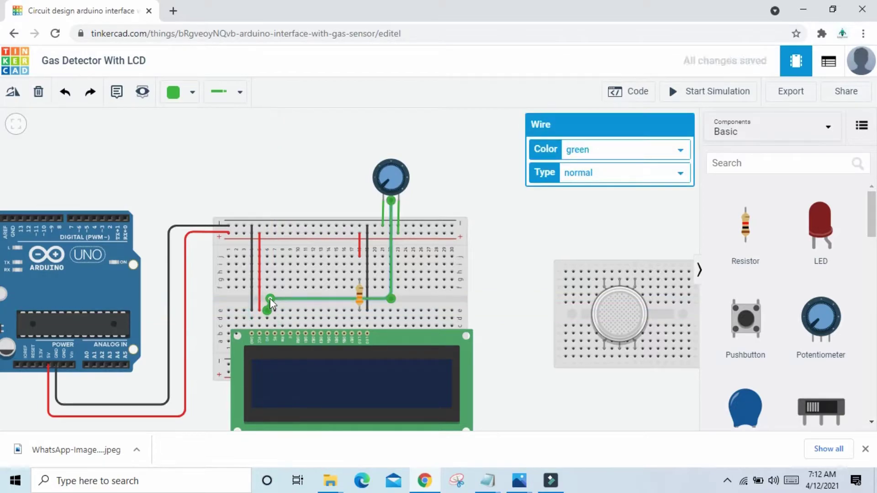
click(298, 194)
Change the color of the potentiometer's left terminal wire to black
click(383, 201)
click(383, 226)
click(580, 158)
click(580, 163)
Change the color of the potentiometer's right terminal wire to red
click(399, 209)
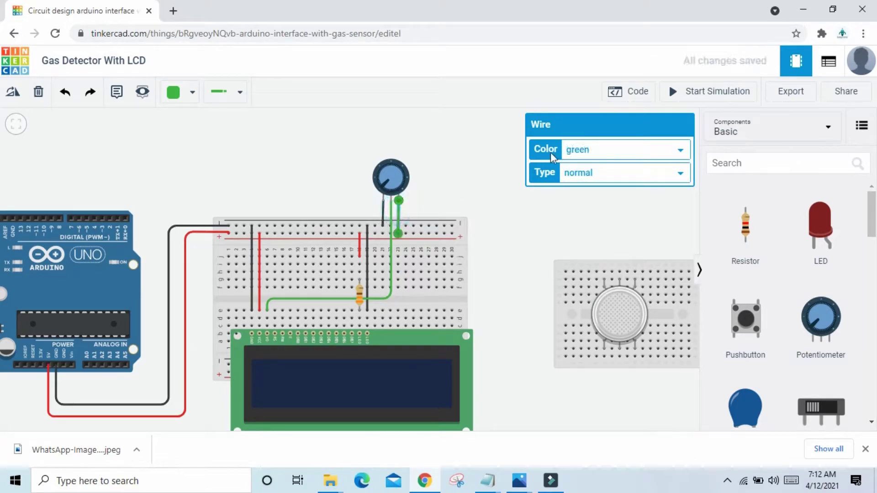
click(583, 151)
click(578, 174)
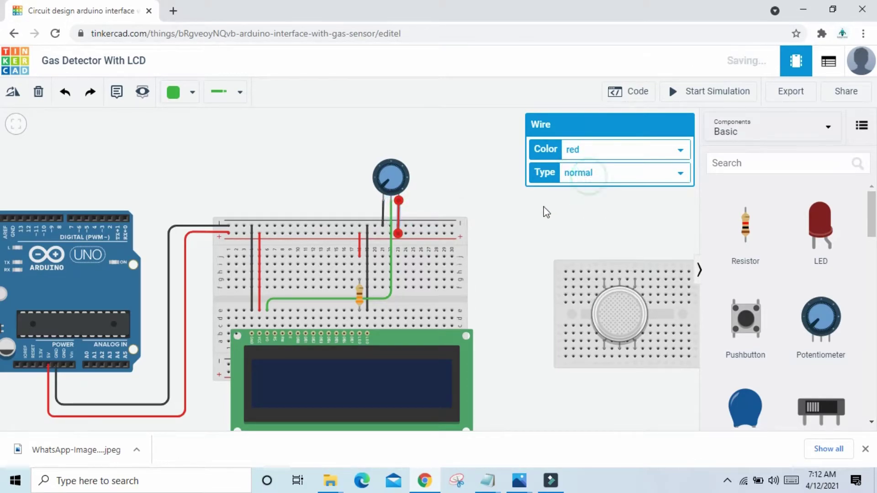
double_click(544, 207)
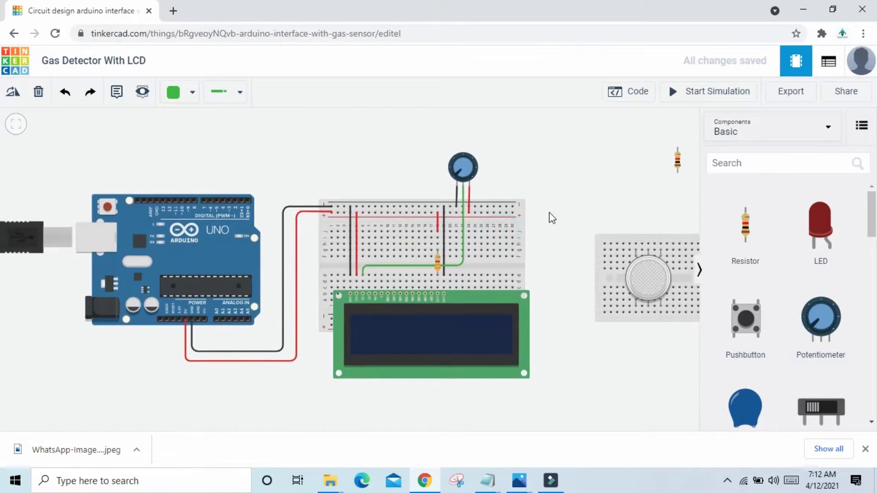
click(513, 171)
Wire the column of the LCD's RS pin to Arduino digital pin 8, routing the wire above both boards
scroll(548, 210, up, 3)
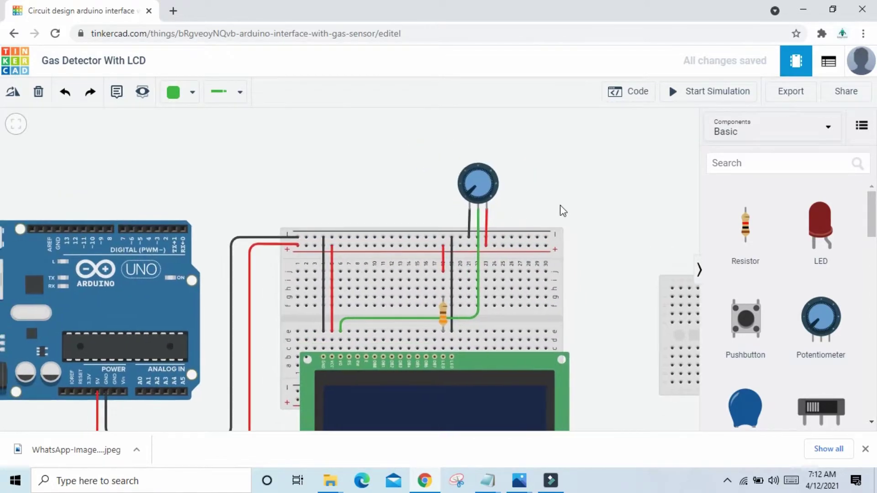
click(349, 331)
click(349, 192)
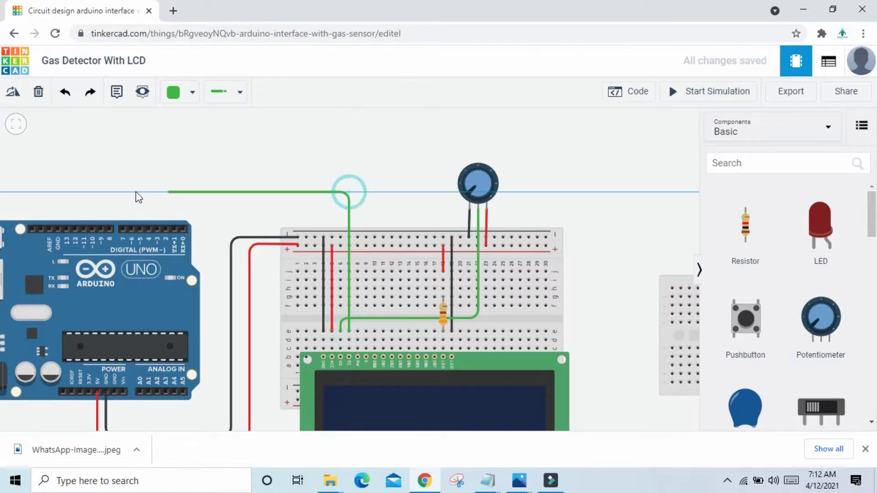
click(108, 192)
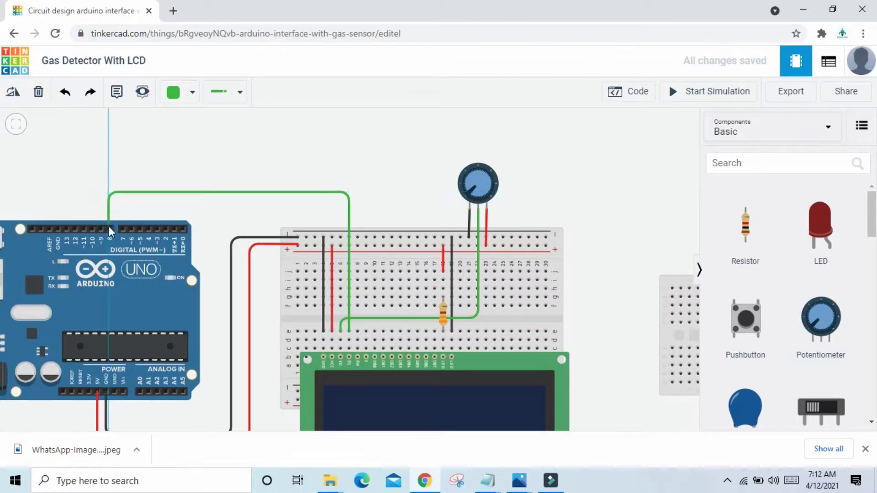
click(109, 228)
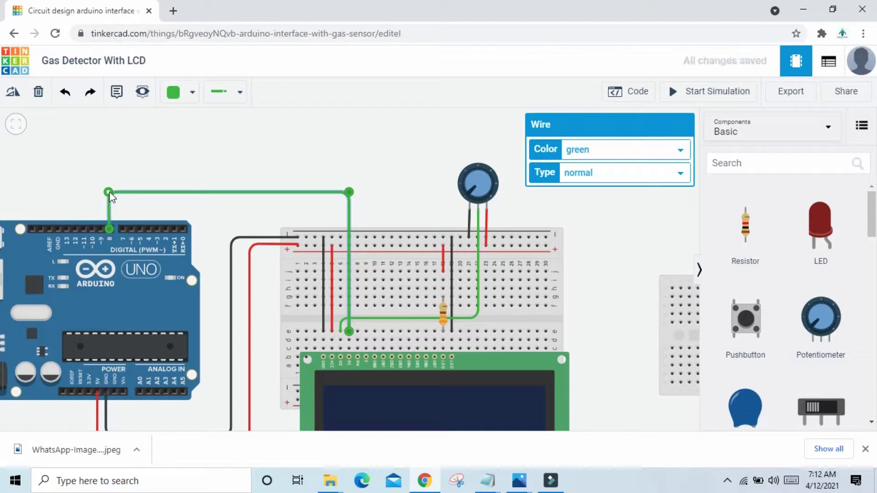
Adjust the bend points of the RS wire and change its color to grey
click(109, 191)
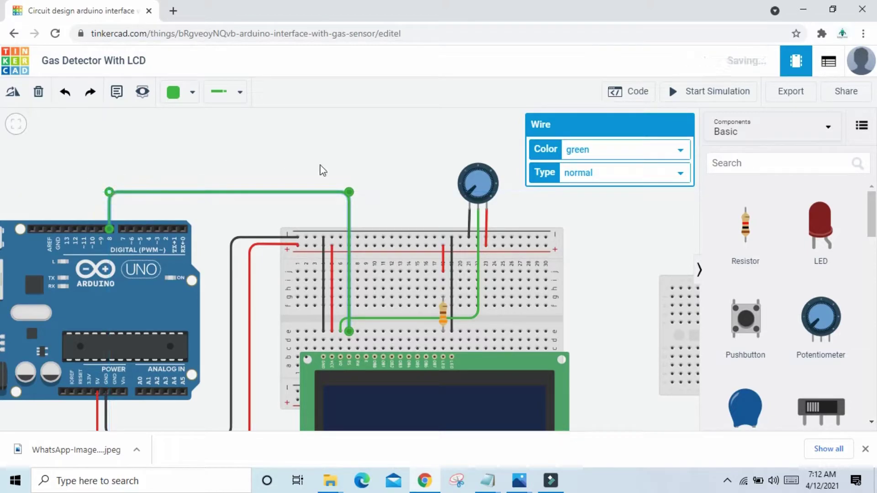
drag(349, 195, 349, 197)
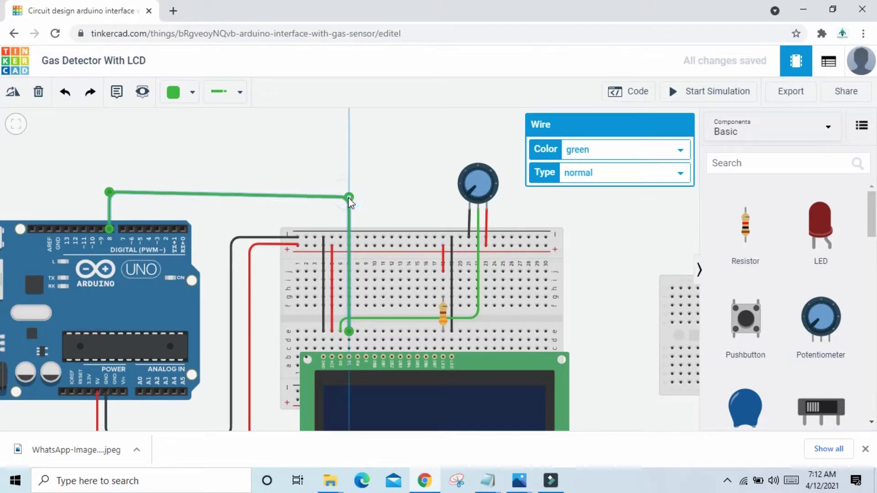
click(612, 149)
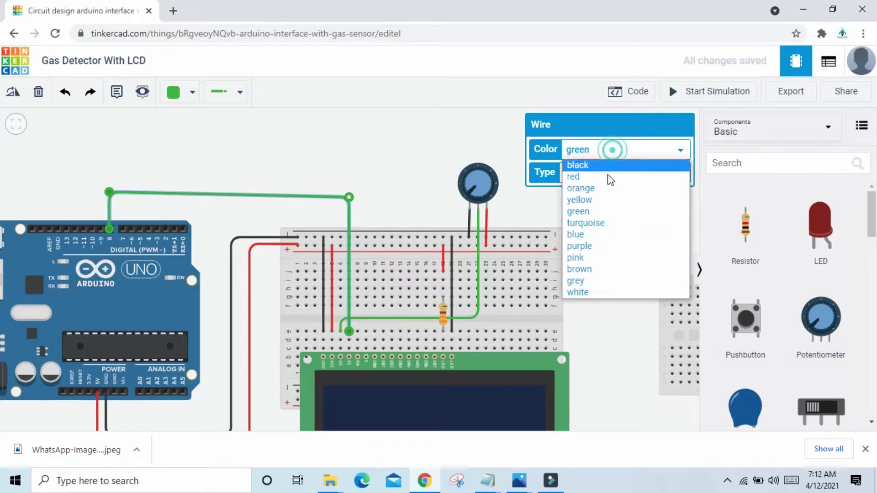
click(592, 281)
Reposition the grey wire's bend above the breadboard to straighten its vertical run over the RS column
click(350, 197)
drag(350, 197, 348, 194)
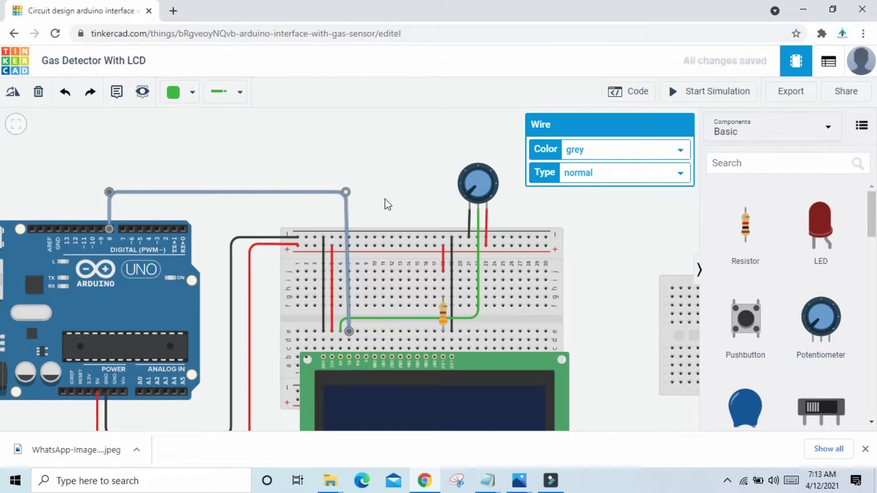
click(385, 200)
click(347, 195)
drag(349, 197, 345, 194)
click(403, 192)
click(338, 197)
drag(341, 196, 350, 195)
click(393, 203)
Wire the column of the LCD's RW pin to the upper negative rail and color the wire black
click(358, 333)
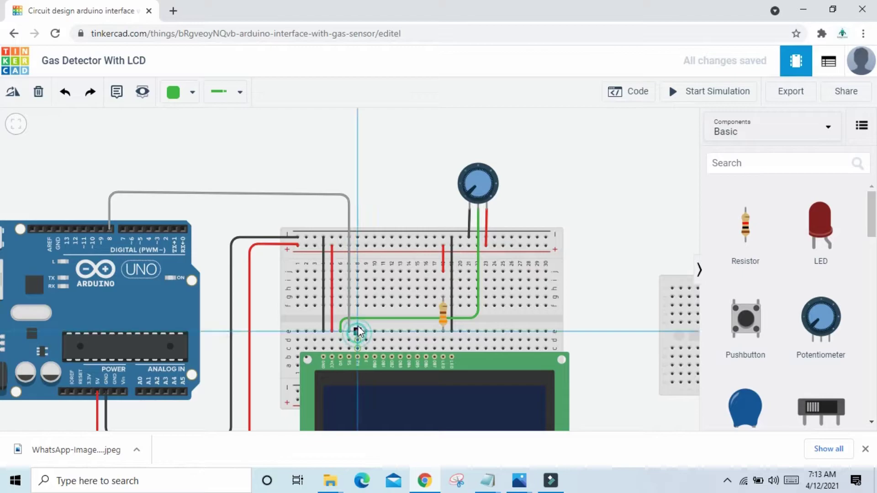
click(361, 245)
click(358, 237)
click(582, 149)
click(582, 165)
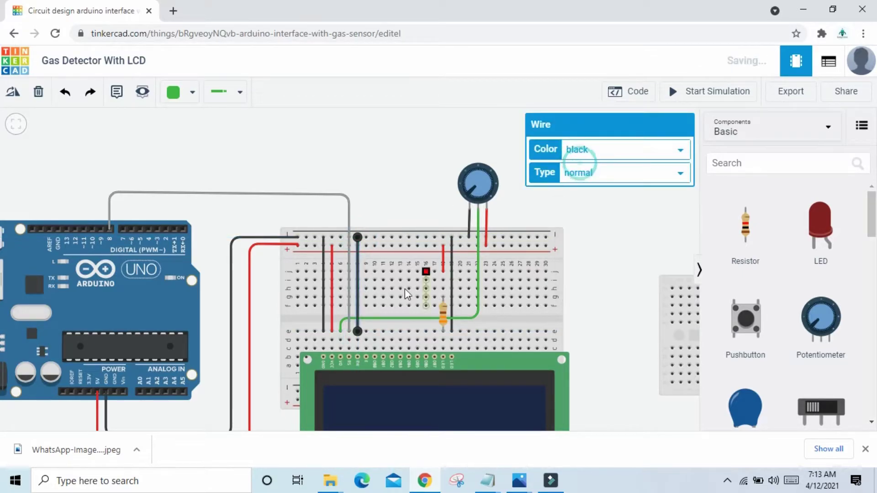
Wire the column of the LCD's E pin to Arduino digital pin 7 above the grey wire and adjust its bends
click(366, 332)
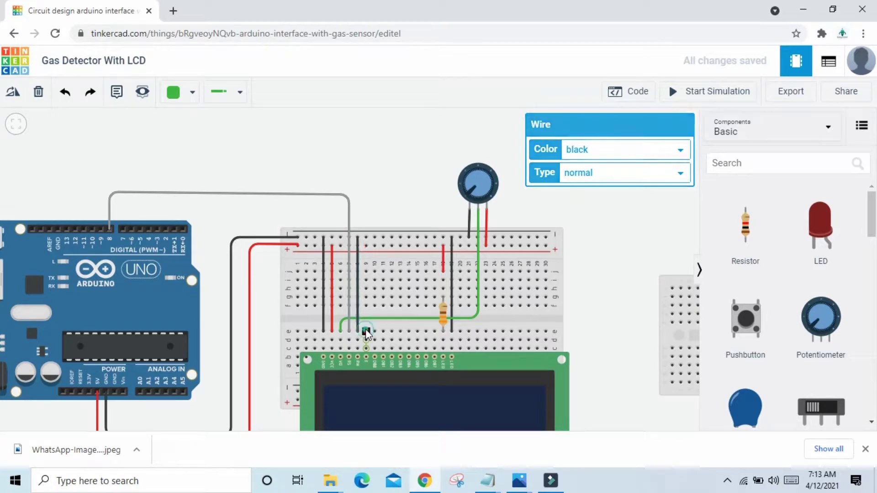
click(367, 182)
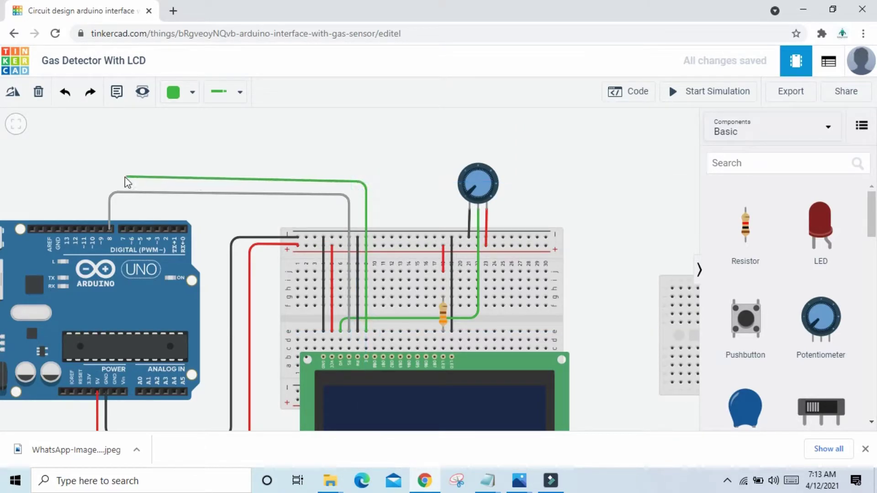
click(122, 182)
click(123, 229)
drag(122, 182, 123, 181)
drag(367, 181, 367, 187)
Change the color of the wire to Arduino pin 7 to brown
click(588, 155)
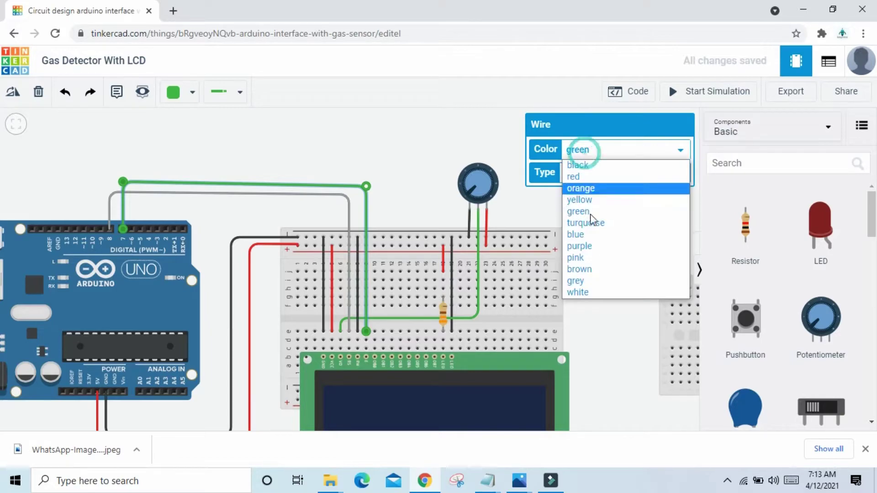
click(587, 270)
click(396, 207)
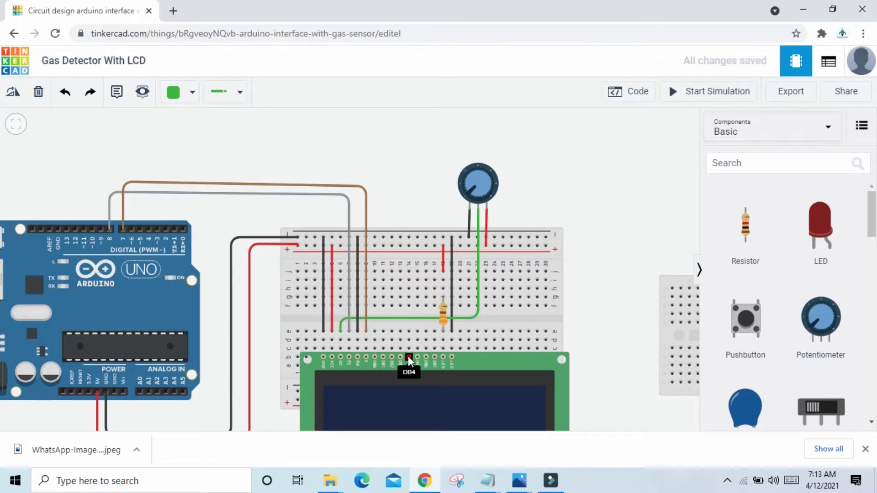
Wire the column of the LCD's DB4 pin to Arduino digital pin 6, routing it above the brown wire and adjusting its breadboard-side bend
click(408, 332)
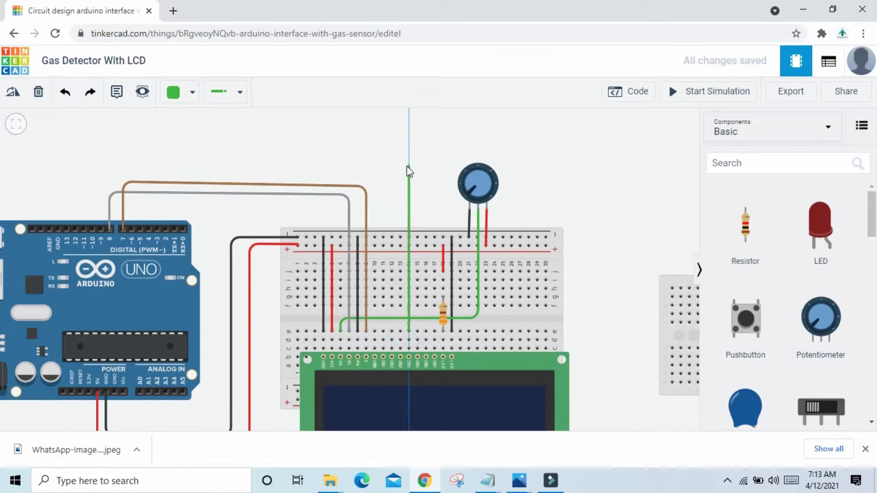
click(410, 168)
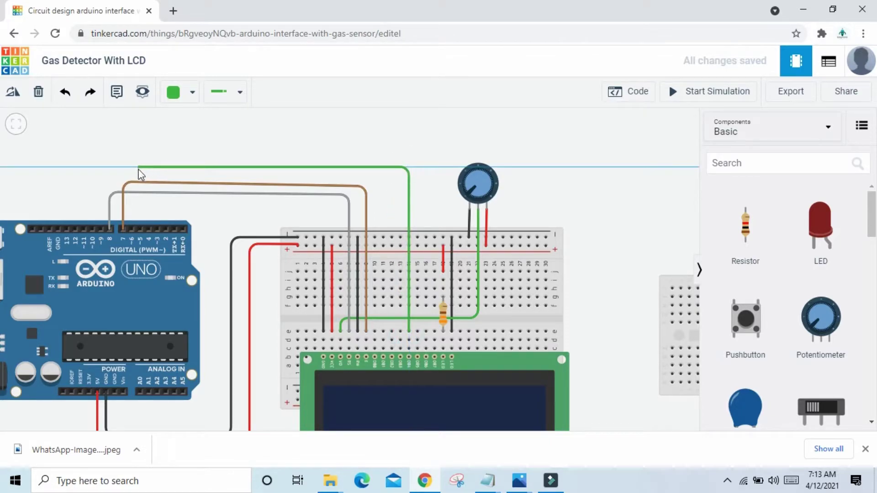
click(134, 171)
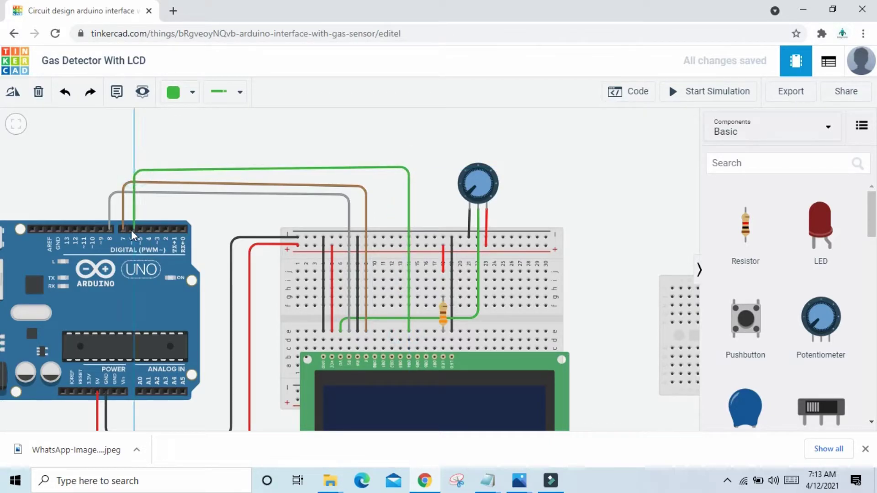
click(131, 230)
drag(411, 169, 410, 174)
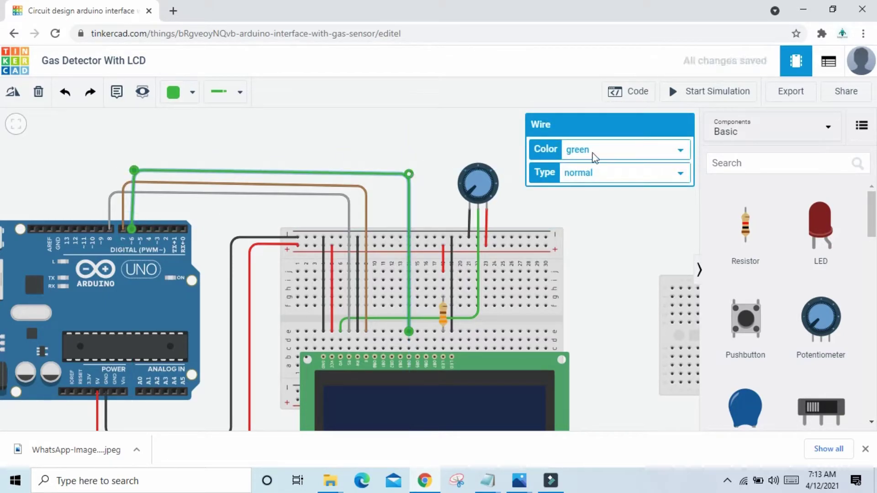
Color the wire to Arduino pin 6 pink and align its bend vertically above the pin
click(594, 157)
click(594, 263)
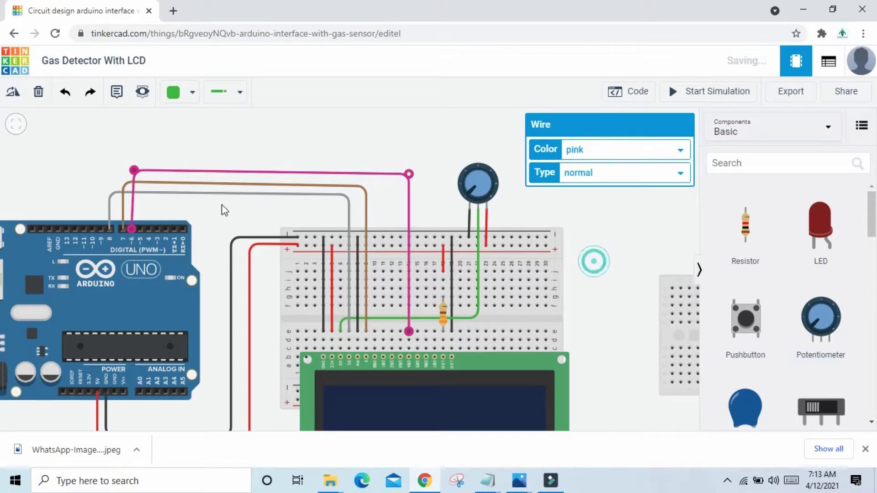
drag(134, 171, 131, 172)
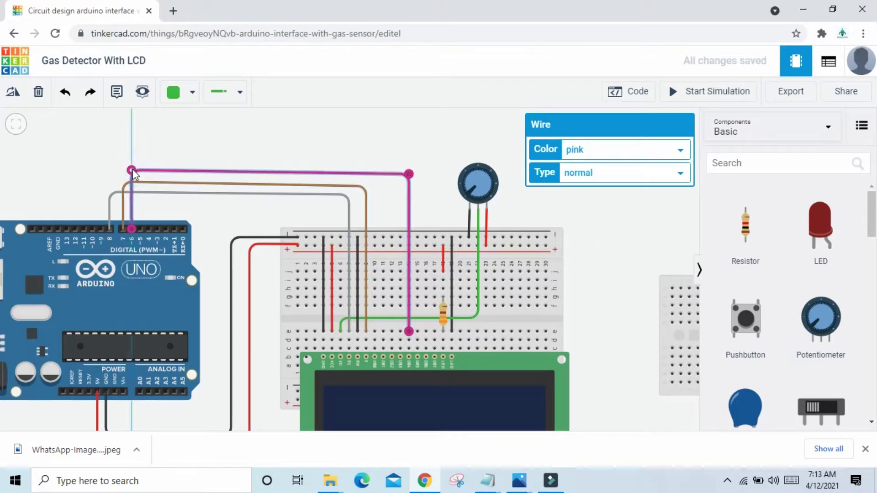
click(225, 150)
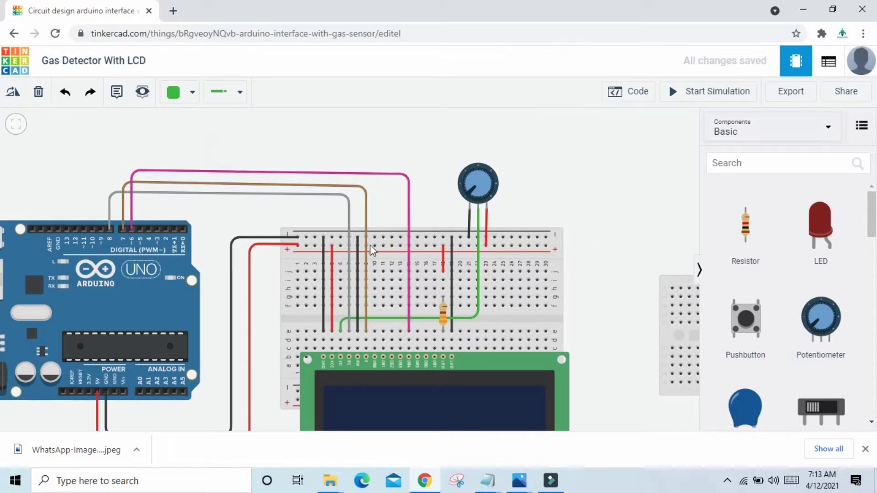
Wire the column of the LCD's DB5 pin to Arduino digital pin 5 above the pink wire and color the wire purple
click(418, 331)
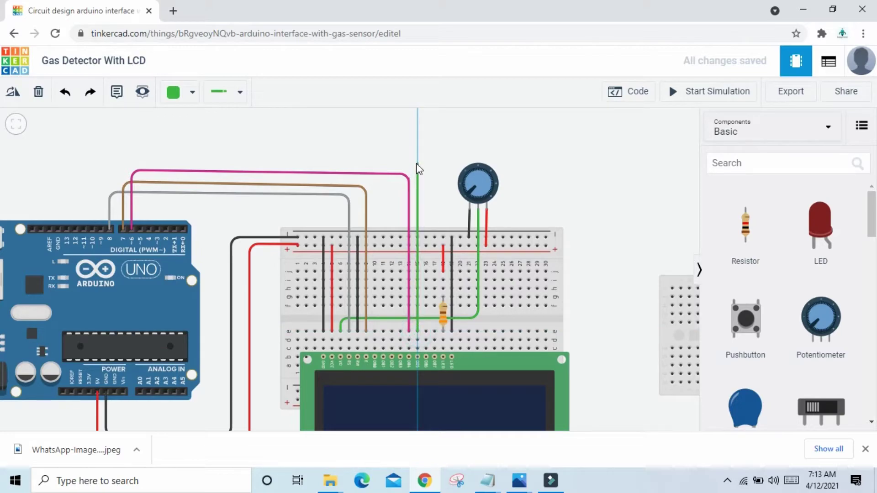
click(417, 164)
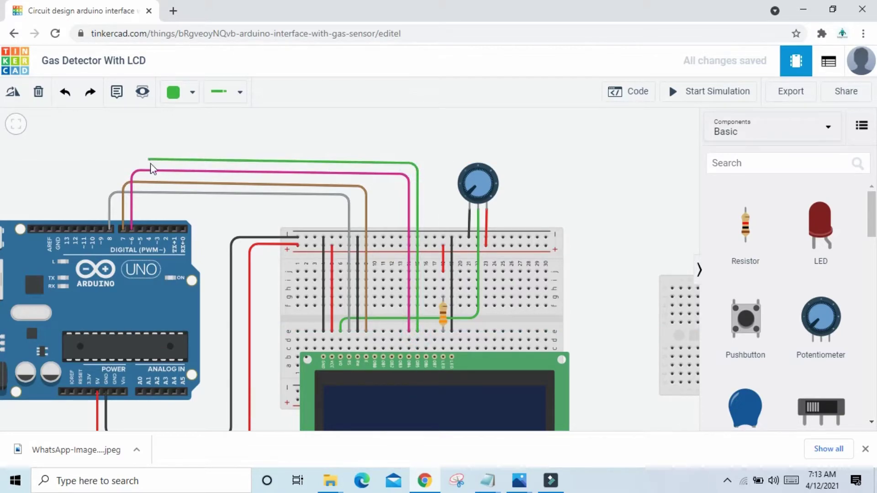
click(150, 163)
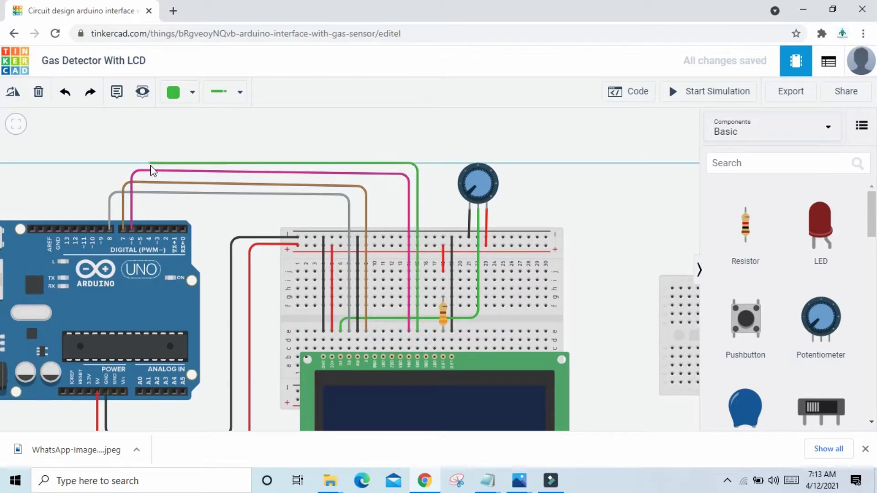
click(141, 227)
drag(150, 163, 140, 163)
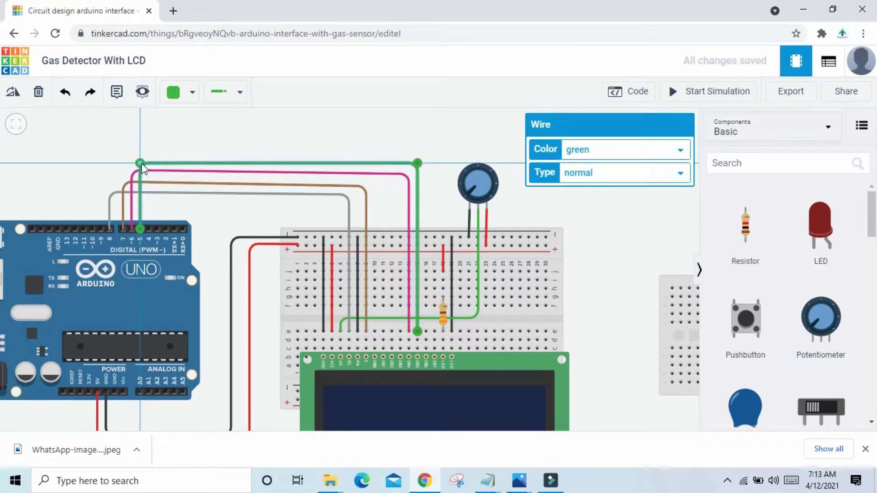
click(184, 146)
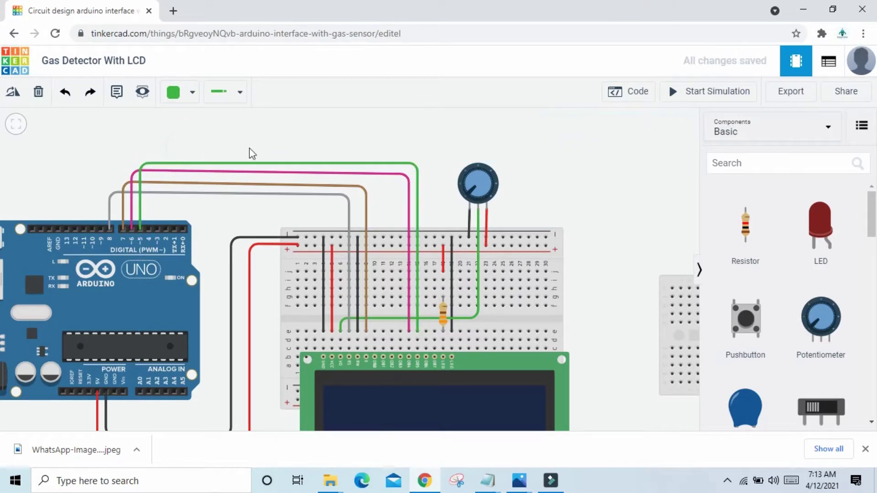
click(270, 168)
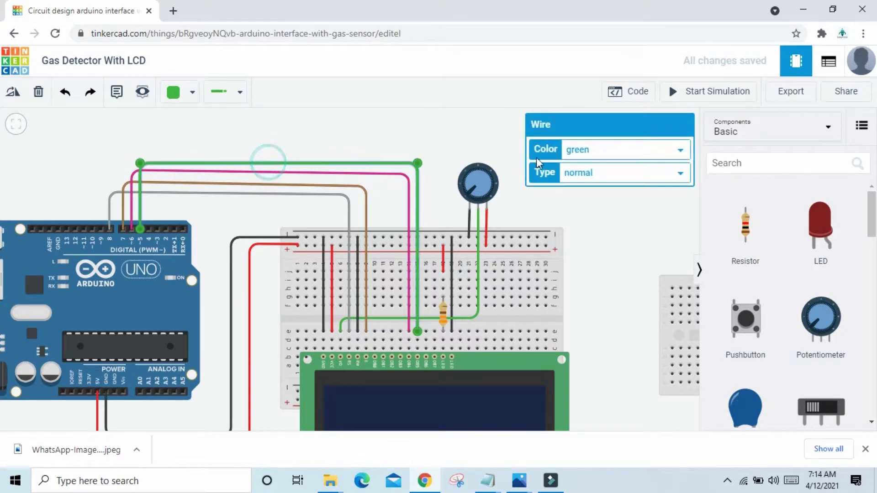
click(587, 150)
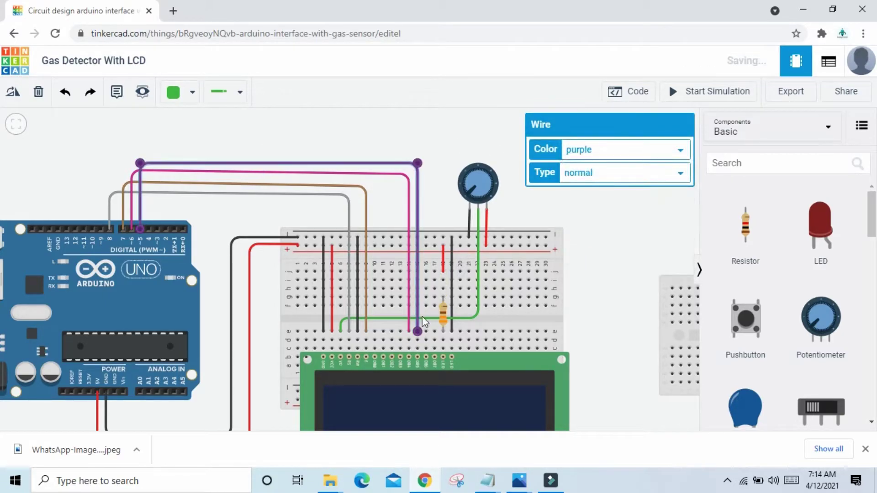
Wire the column of the LCD's DB6 pin to Arduino digital pin 4 above the purple wire and color the wire turquoise
click(426, 332)
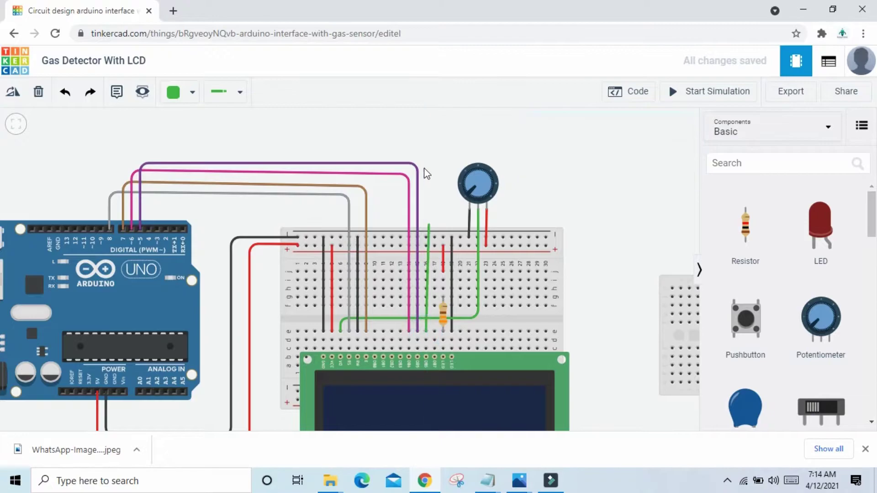
click(426, 152)
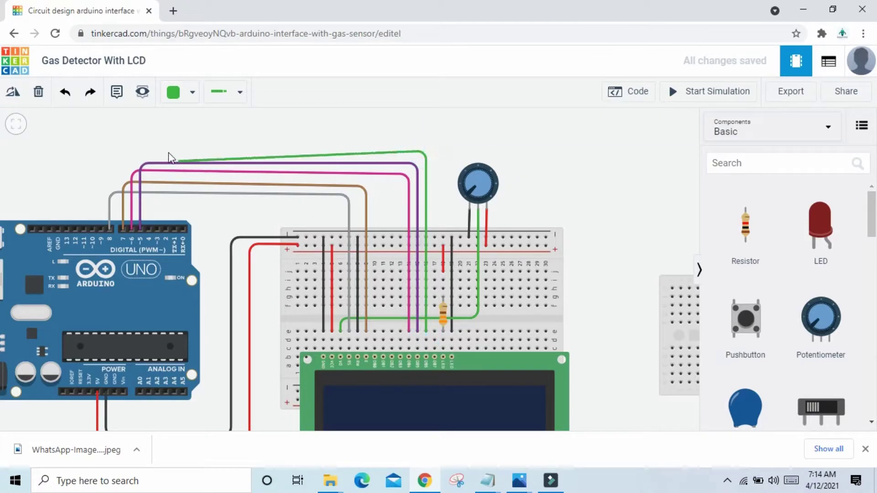
click(150, 148)
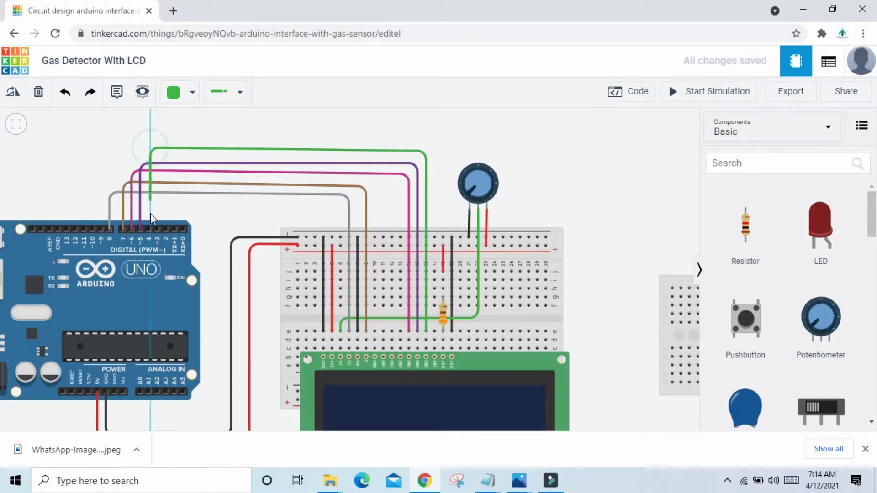
click(152, 228)
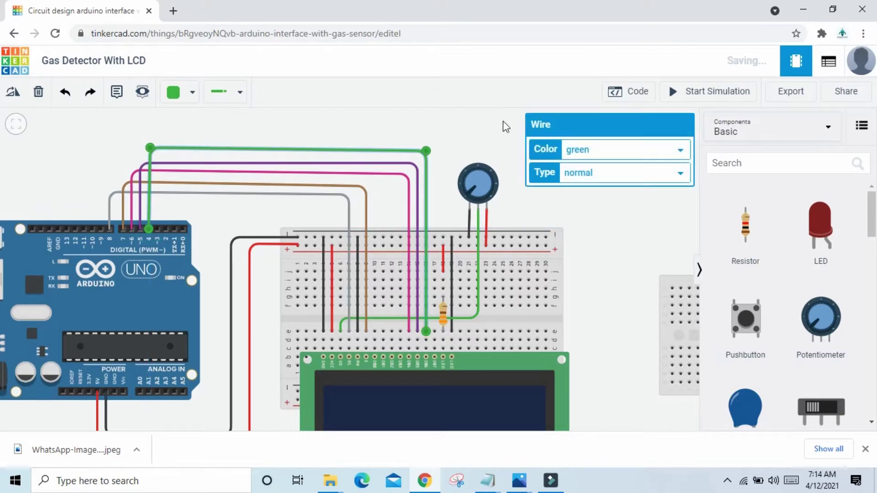
click(587, 149)
click(599, 222)
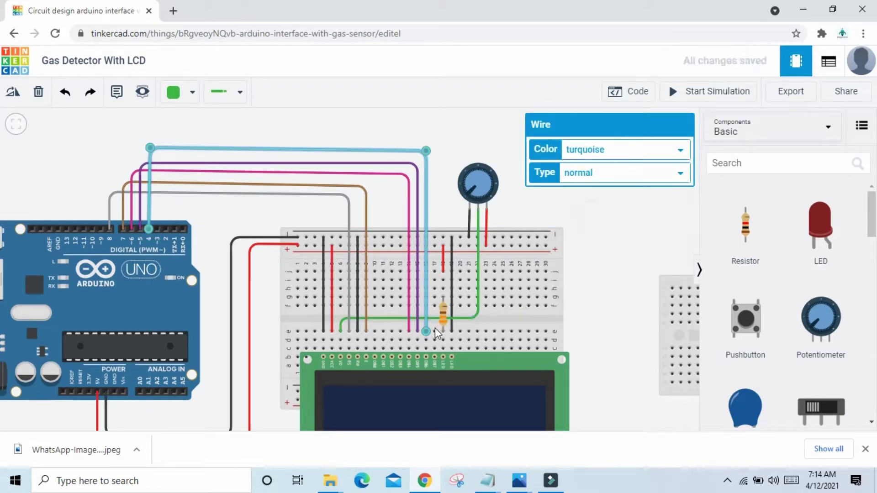
Wire the column of the LCD's DB7 pin to Arduino digital pin 3 above the turquoise wire and color the wire orange
click(434, 333)
click(434, 137)
click(160, 137)
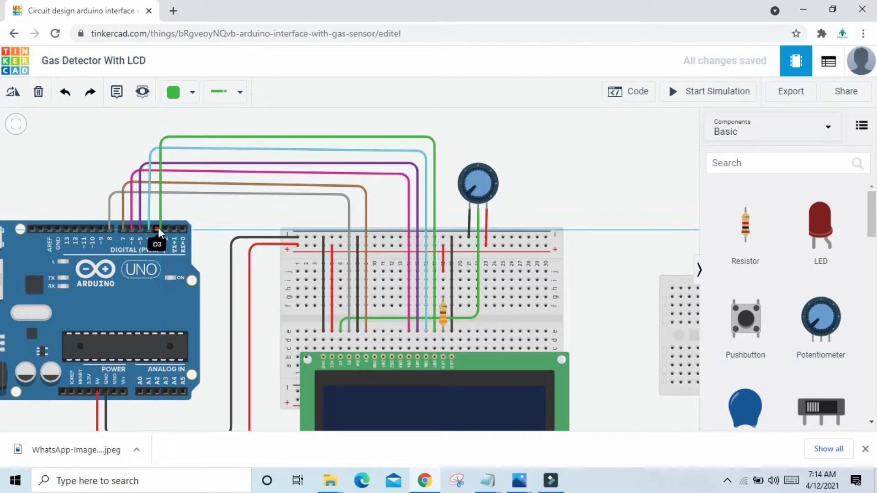
click(158, 228)
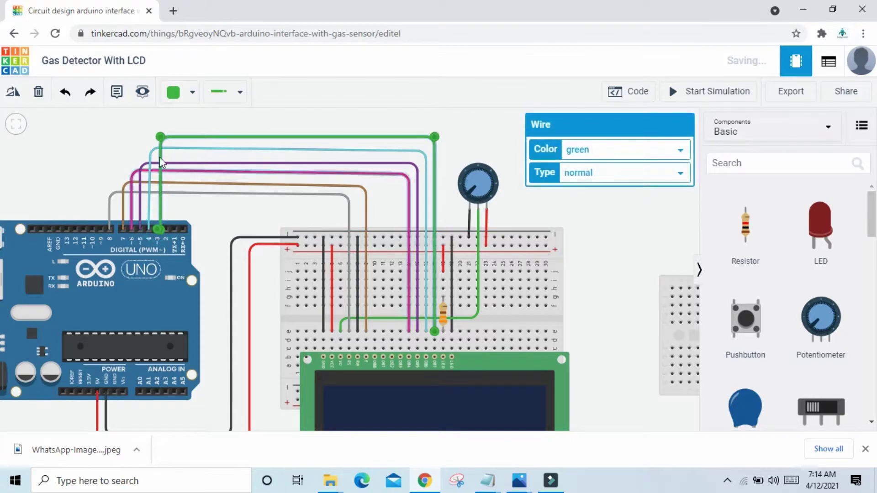
click(599, 150)
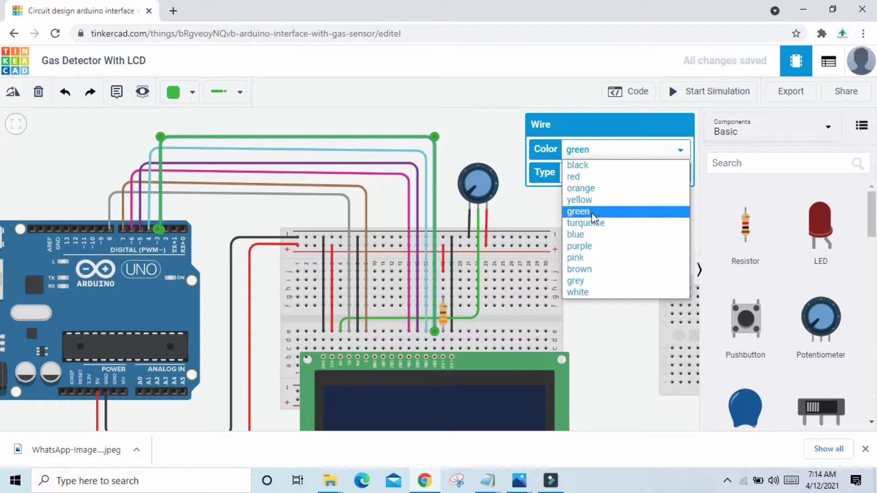
click(594, 189)
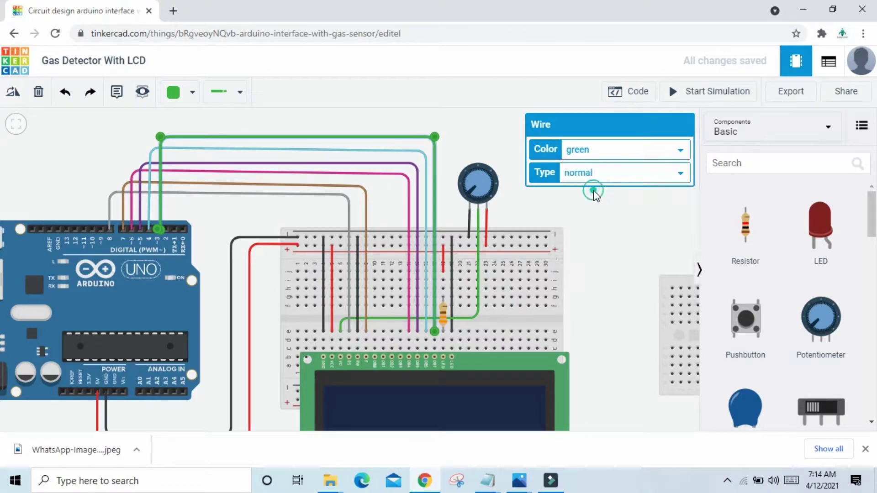
click(597, 229)
Move the gas sensor and its small breadboard next to the main breadboard, to the right of the potentiometer
scroll(600, 229, down, 1)
drag(600, 229, 541, 231)
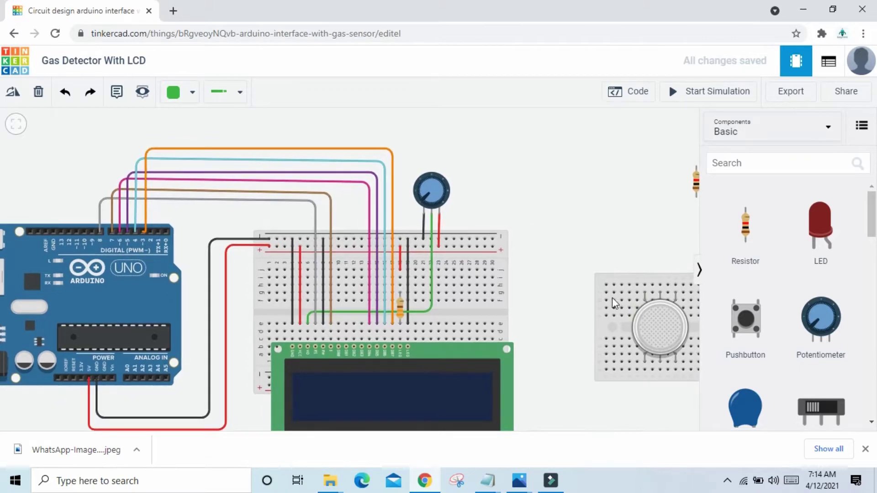
drag(603, 297, 526, 182)
click(604, 337)
drag(582, 217, 590, 213)
scroll(601, 295, down, 1)
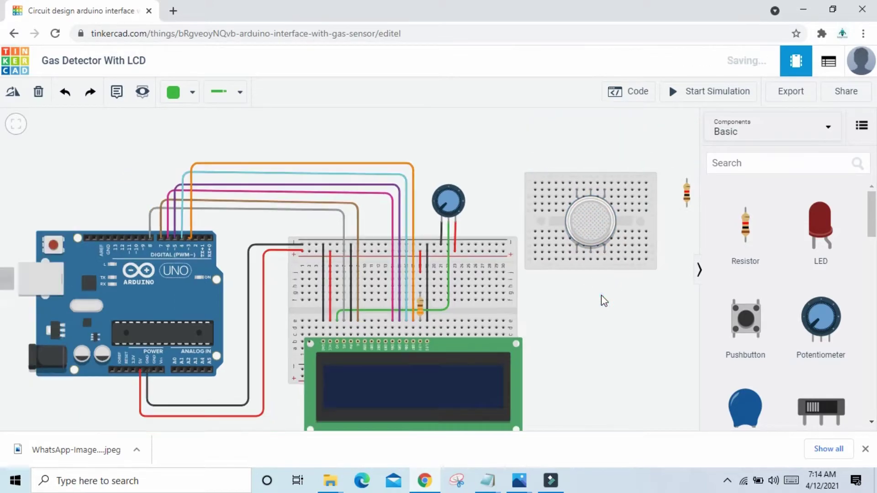
scroll(601, 295, down, 1)
click(599, 279)
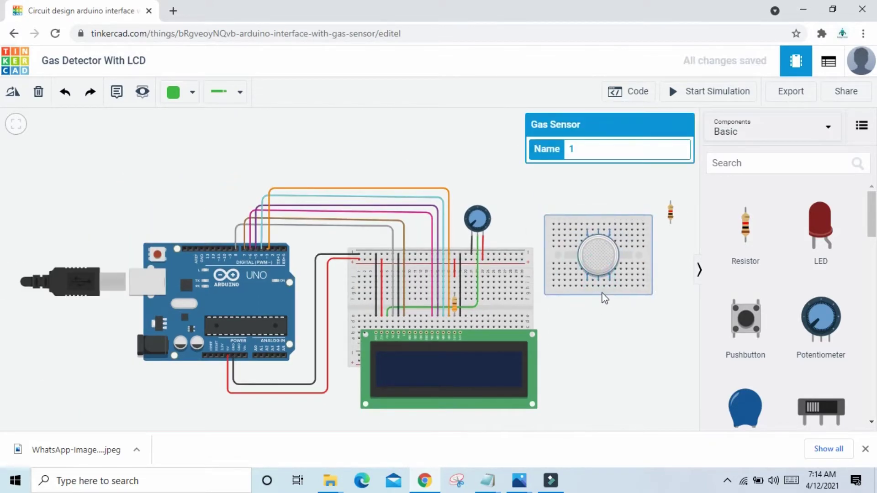
click(663, 242)
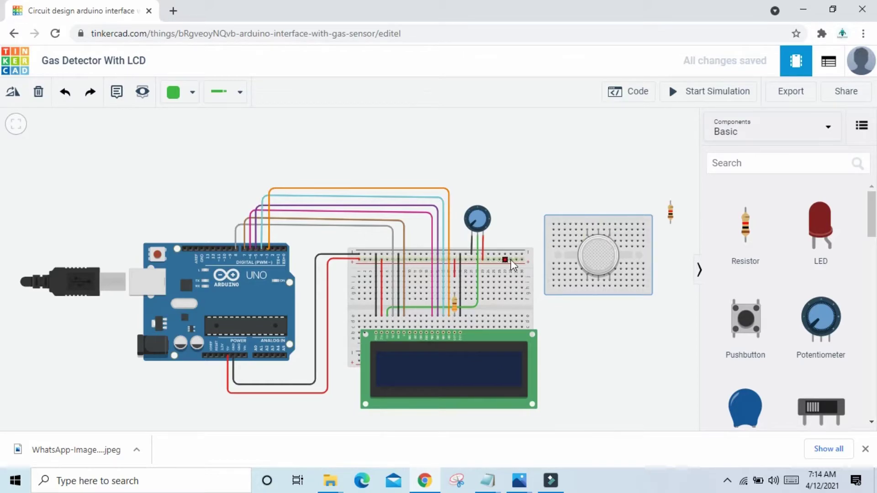
drag(554, 256, 564, 255)
click(537, 257)
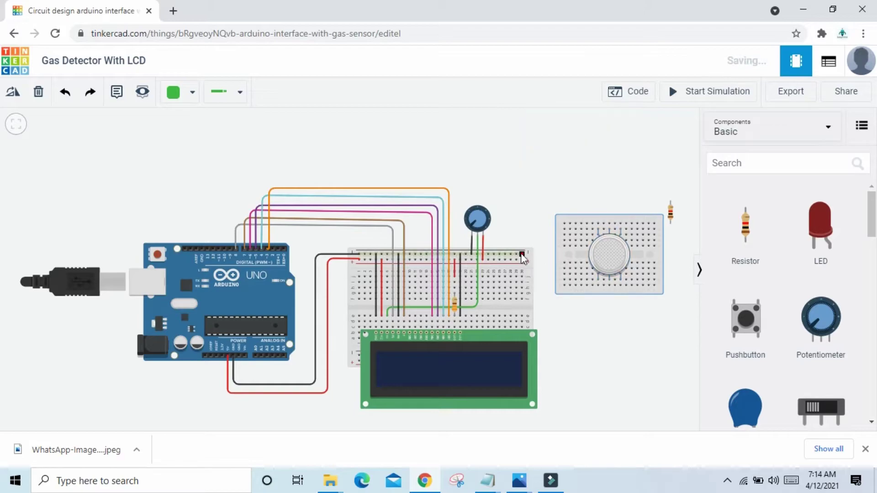
Wire the right end of the main breadboard's upper positive rail to the column of the gas sensor's upper left pin, routing it overhead
click(523, 259)
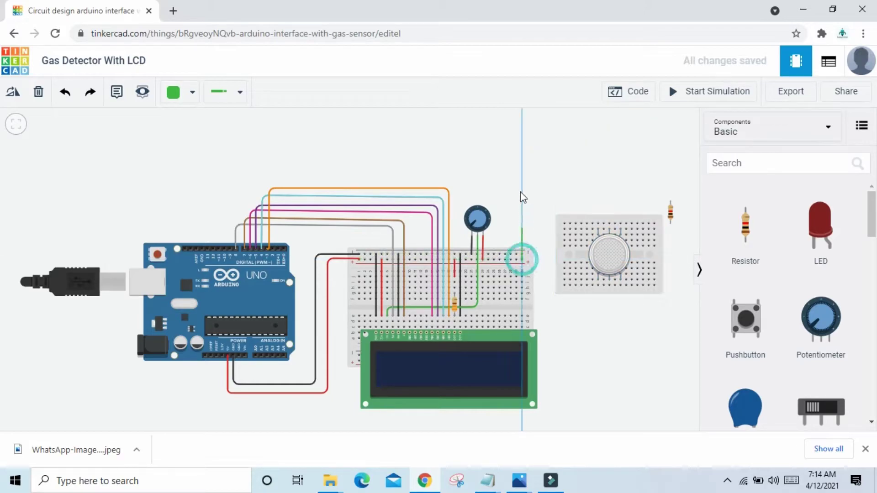
click(522, 183)
click(591, 183)
click(598, 223)
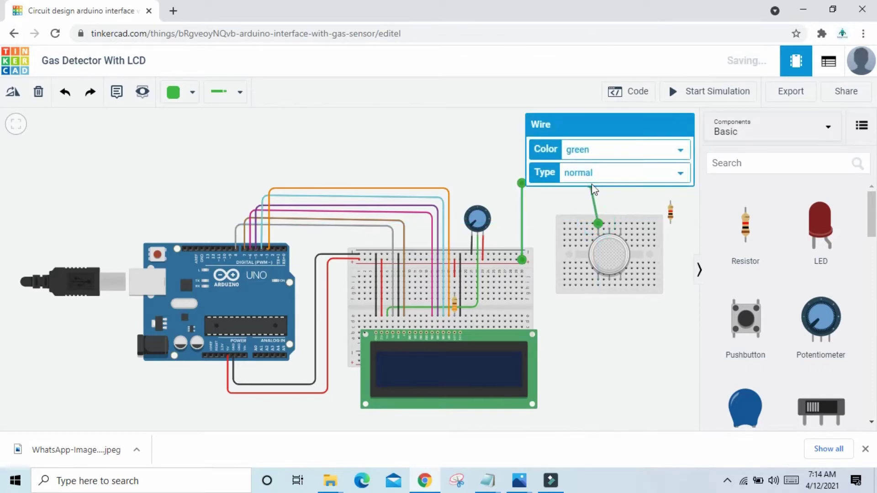
click(635, 330)
scroll(570, 346, down, 3)
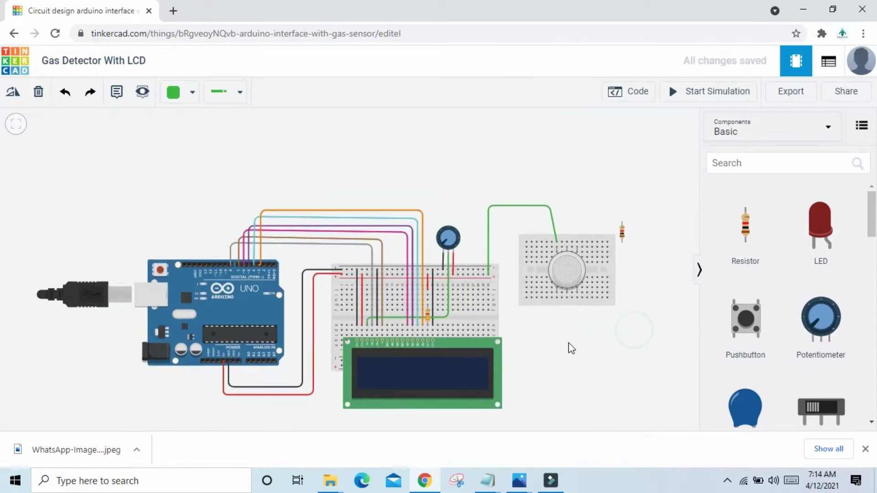
Lower and straighten the bends of the gas sensor's supply wire and color it red
click(516, 214)
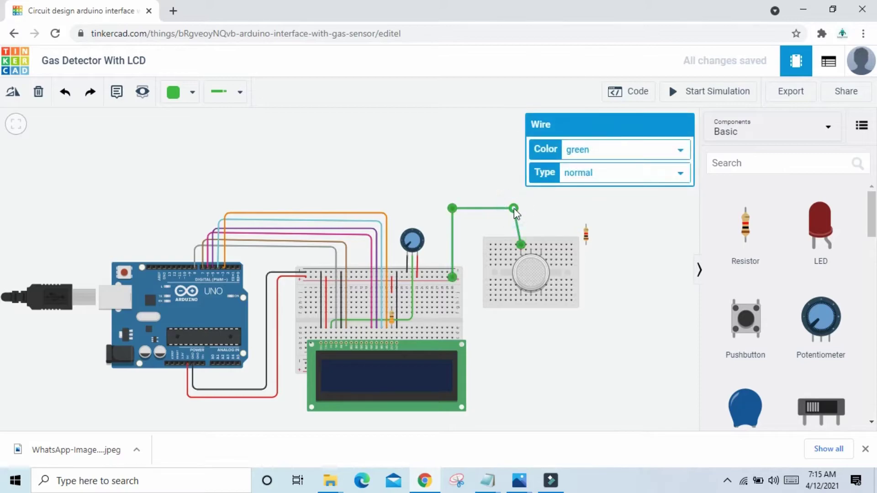
drag(514, 209, 453, 222)
click(581, 149)
click(588, 177)
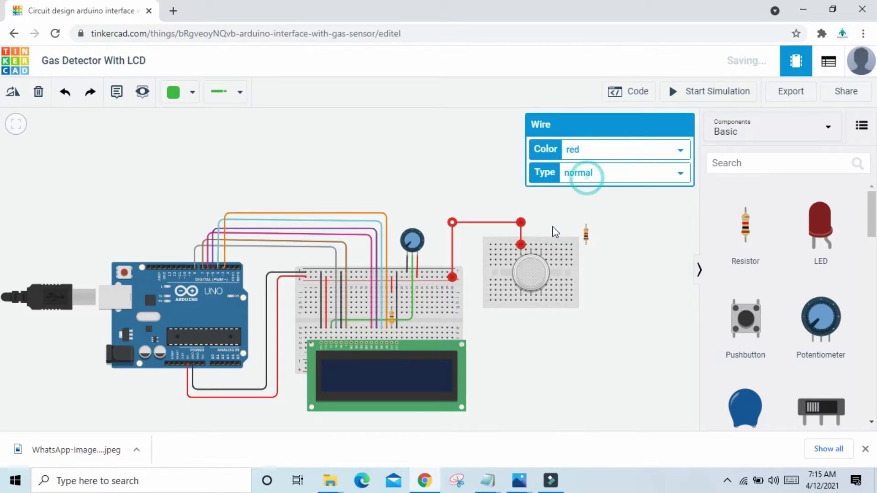
Connect the breadboard columns of the gas sensor's upper left and upper middle pins with a short red jumper
drag(530, 244, 520, 245)
click(527, 245)
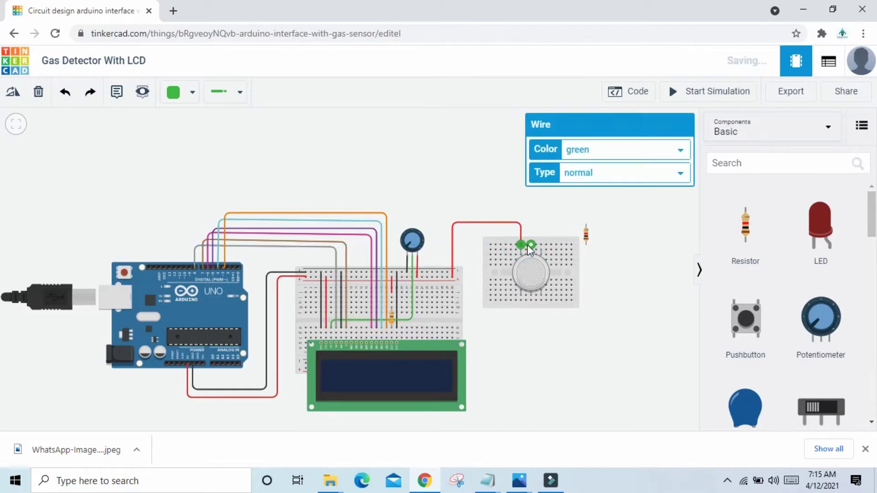
click(588, 150)
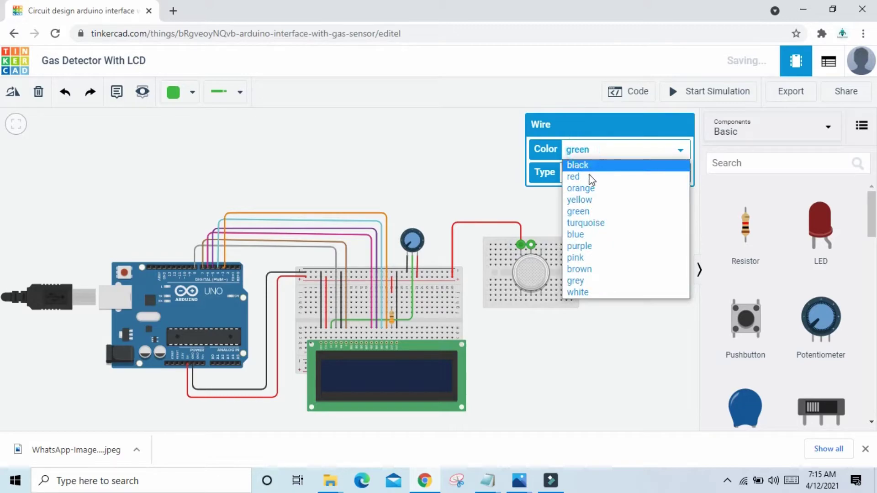
click(589, 175)
click(538, 208)
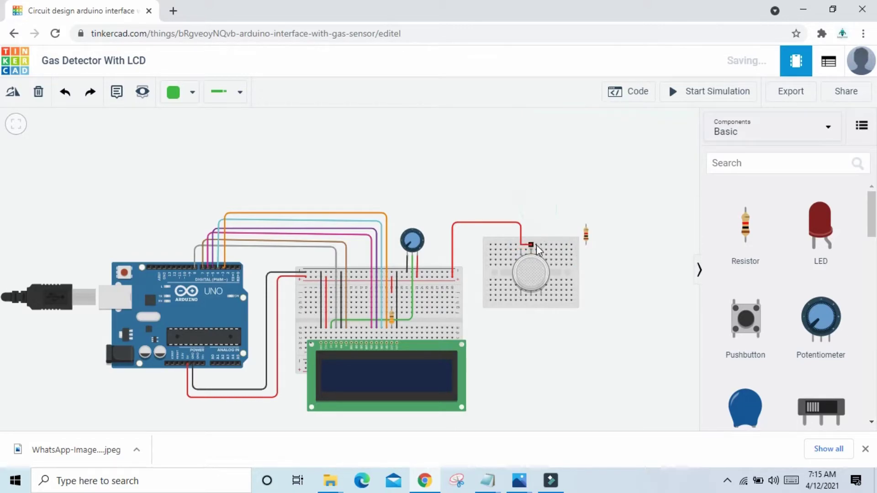
Bridge the gas sensor's upper middle and upper right pin columns with a second short red jumper
drag(540, 243, 535, 244)
click(531, 243)
click(574, 151)
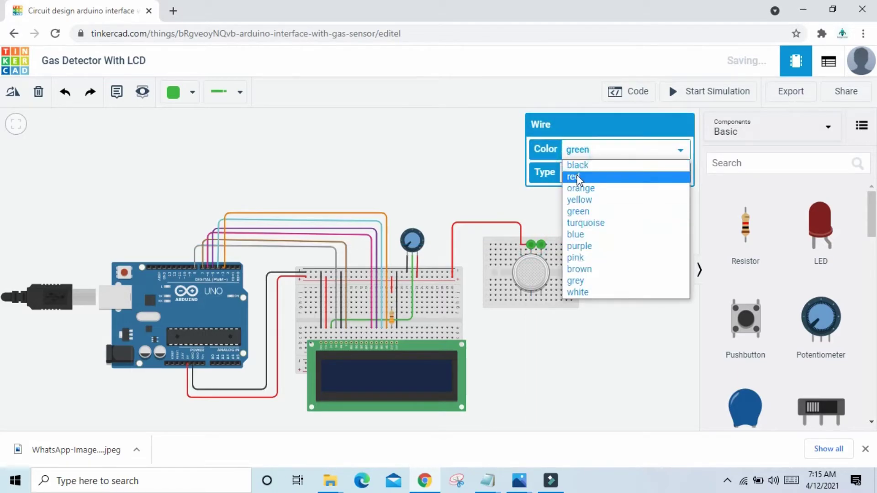
click(574, 176)
click(602, 308)
Wire the column of the gas sensor's lower left pin to Arduino analog pin A0, routing it below the LCD
scroll(602, 308, down, 1)
drag(524, 334, 489, 288)
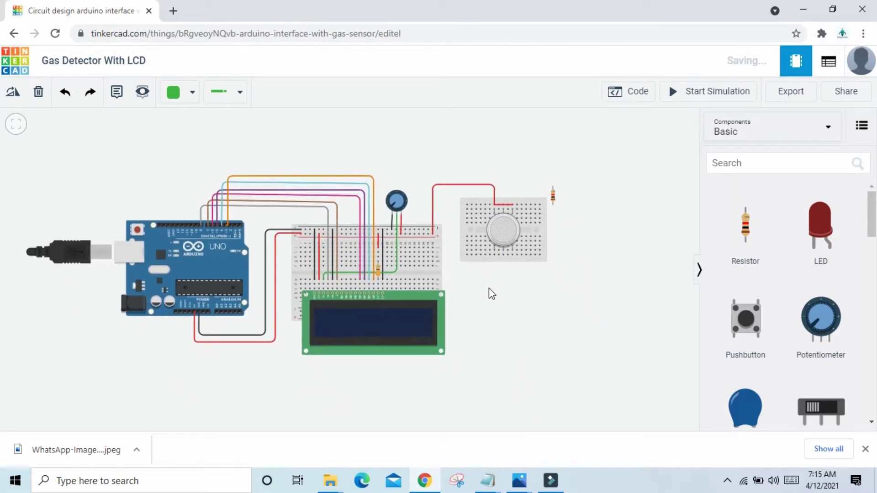
click(496, 251)
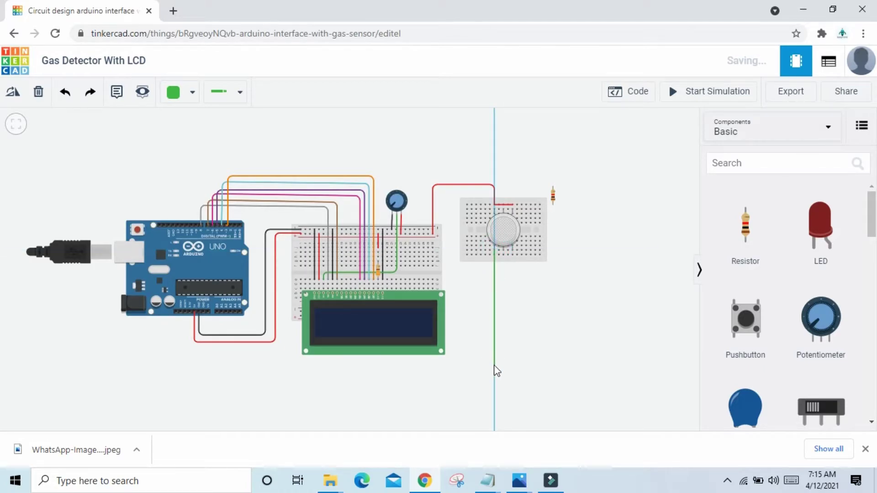
click(494, 361)
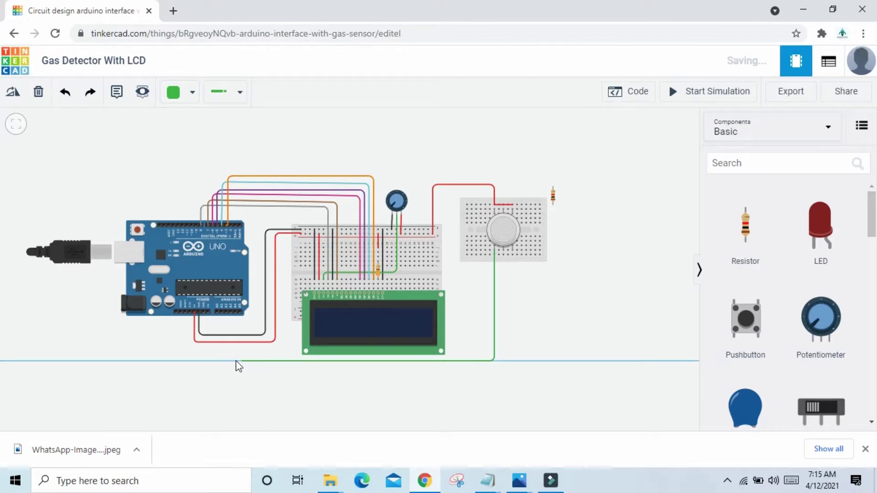
click(223, 361)
click(215, 313)
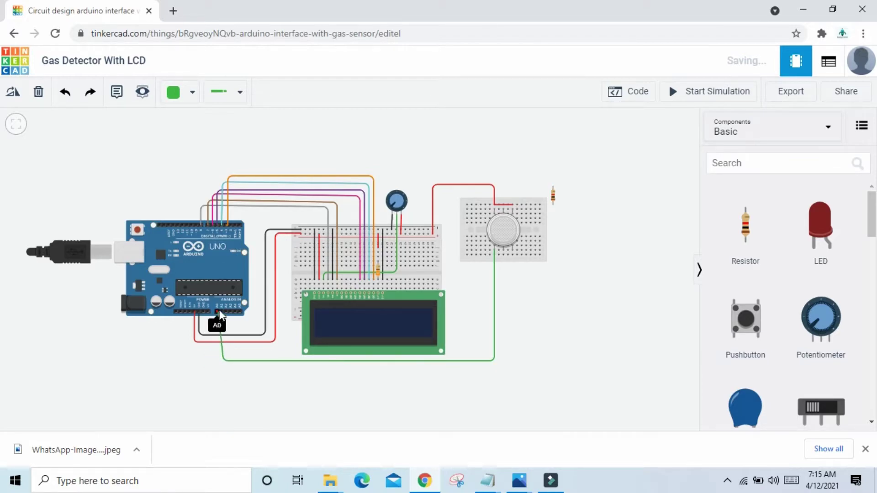
Straighten the bend of the A0 signal wire below the Arduino and color the wire yellow
click(223, 353)
drag(222, 360, 217, 361)
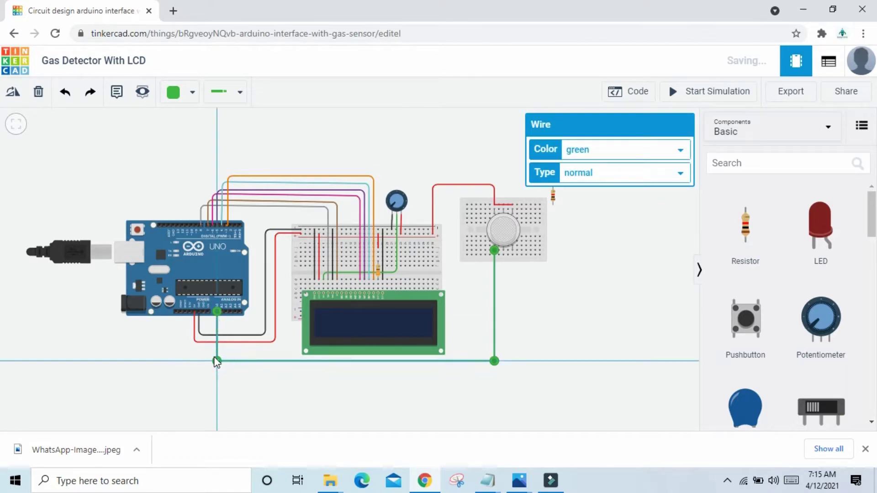
click(603, 153)
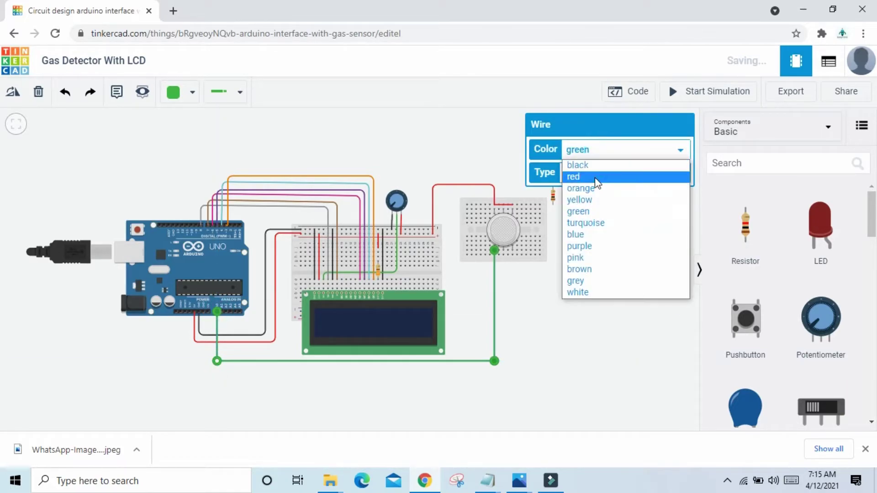
click(595, 200)
click(541, 328)
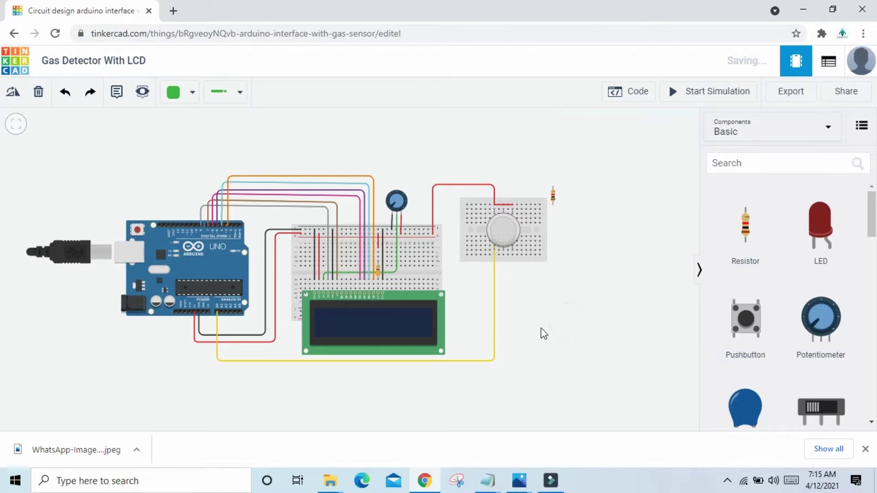
Shift the rail end of the gas sensor's red supply wire a few holes left on the positive rail and straighten its bend
scroll(541, 328, up, 1)
scroll(541, 328, up, 1)
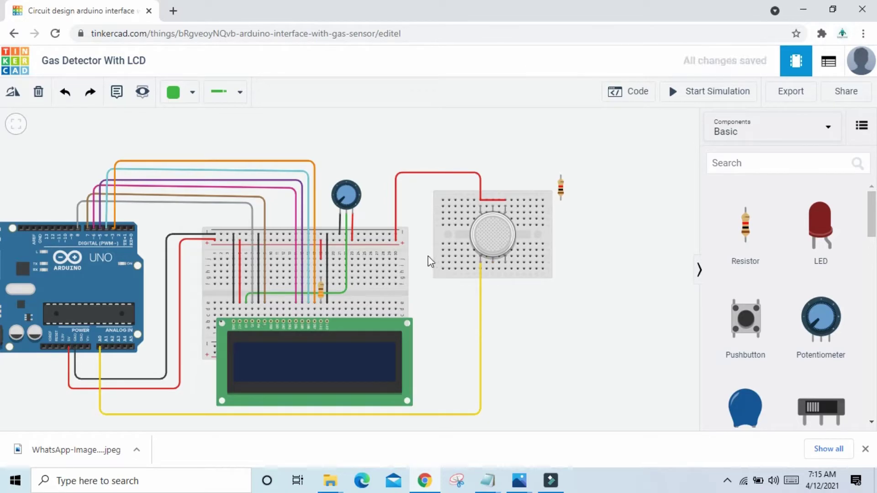
click(397, 240)
drag(397, 240, 378, 241)
drag(396, 172, 377, 173)
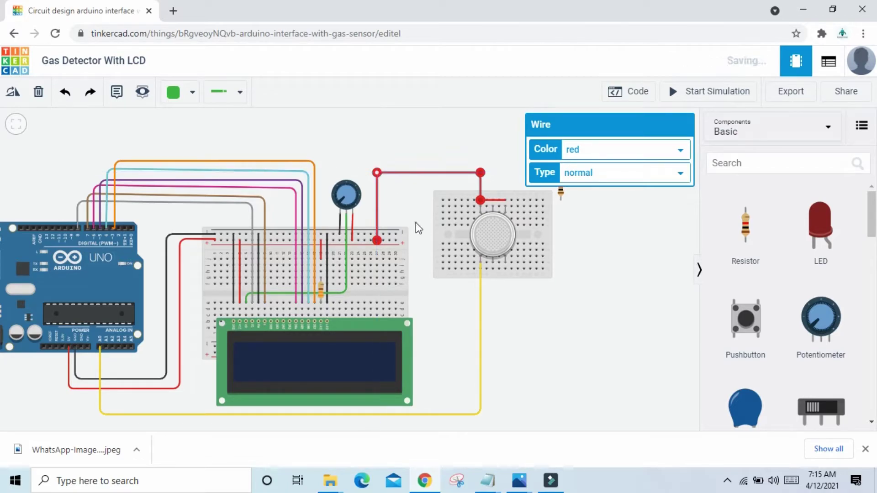
click(417, 225)
Wire the right end of the main breadboard's upper negative rail to the gas sensor's lower middle pin column and color the wire black
click(396, 234)
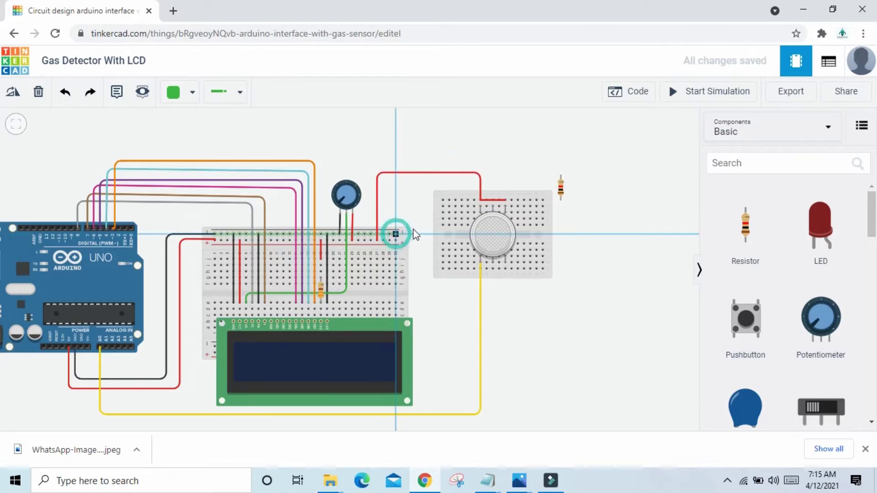
click(421, 234)
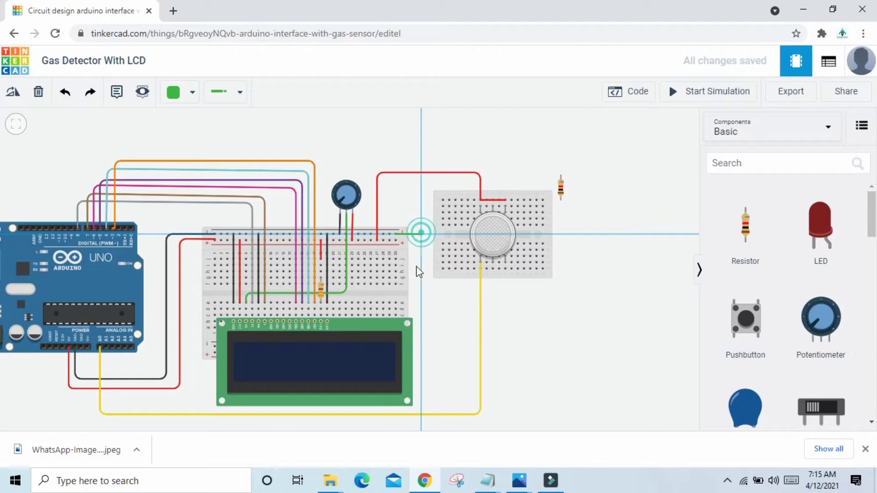
click(421, 306)
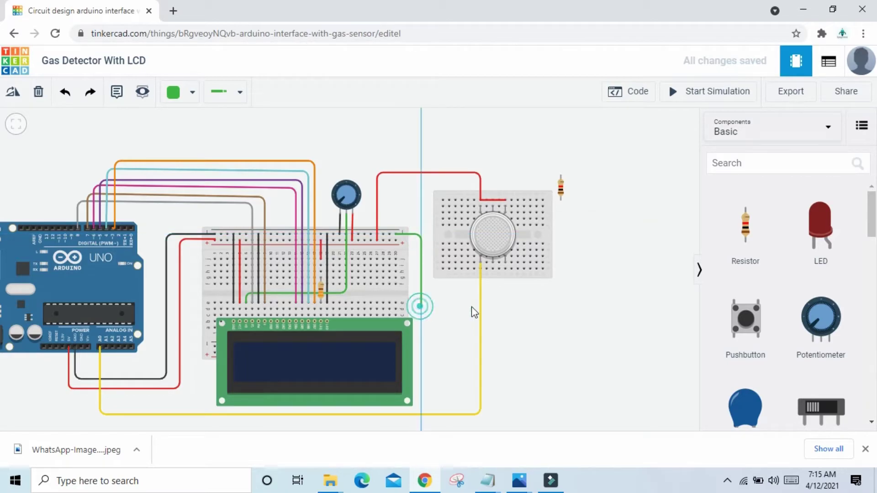
click(494, 306)
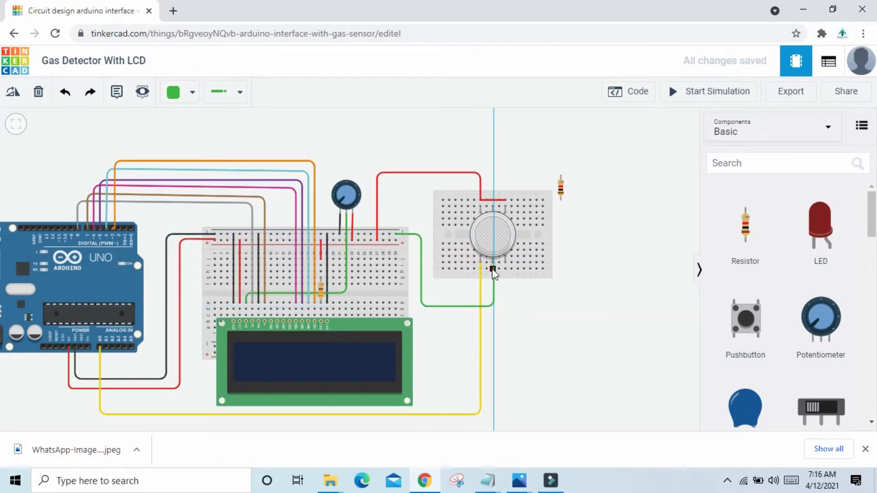
click(493, 269)
click(581, 166)
click(560, 313)
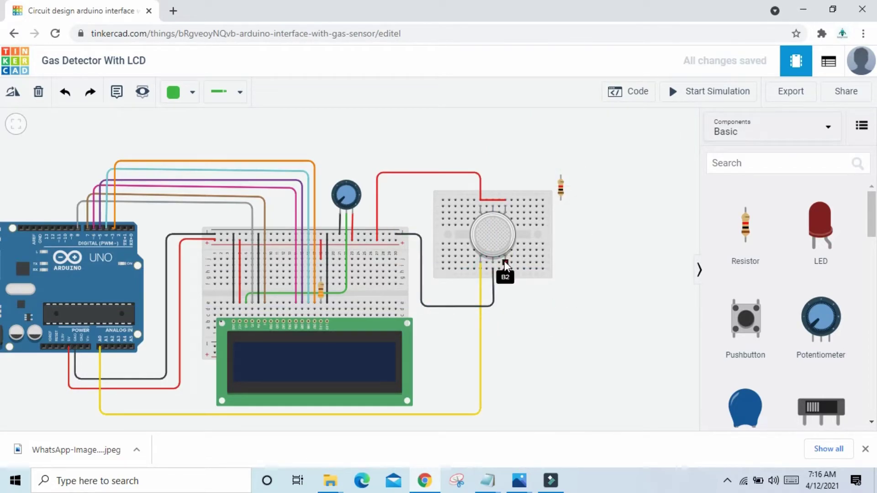
Place the loose resistor below the gas sensor in its lower right pin's column and set its resistance to 4.7 kΩ
drag(561, 187, 505, 282)
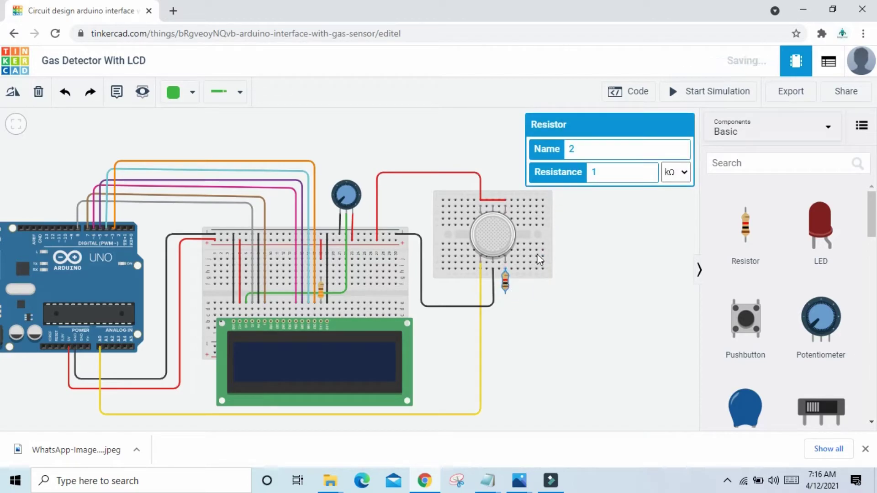
click(589, 181)
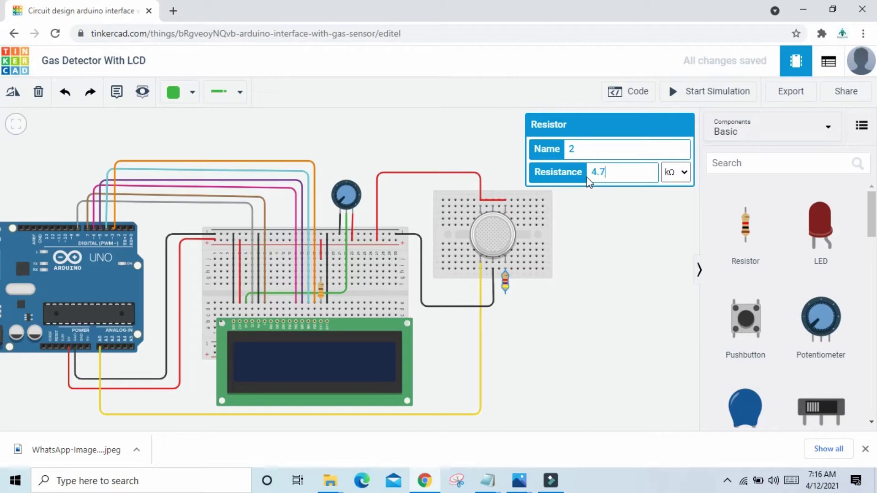
text(4.7)
click(676, 173)
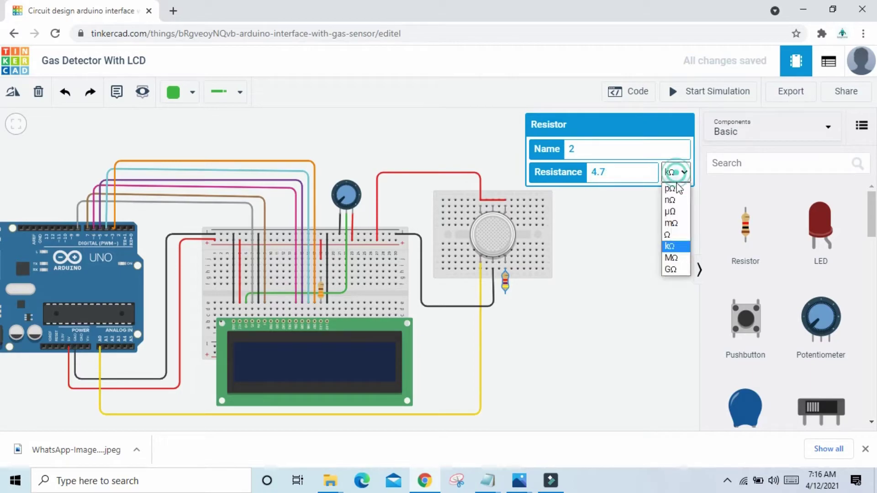
click(671, 245)
click(630, 284)
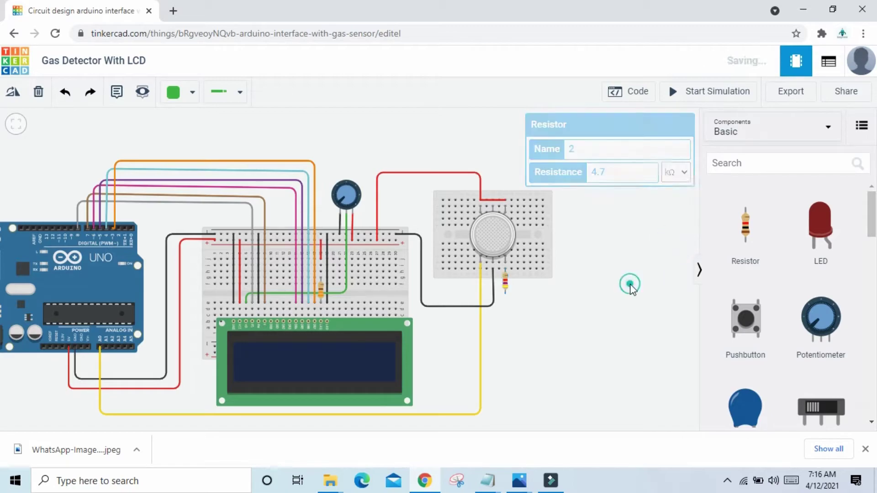
Wire the resistor's lower end to the right end of the upper negative rail, following the gas sensor's black ground wire
click(505, 301)
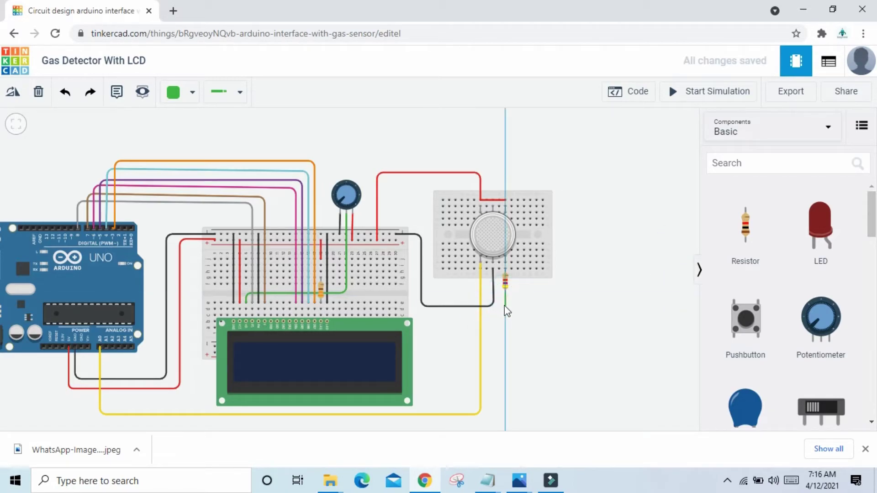
click(506, 304)
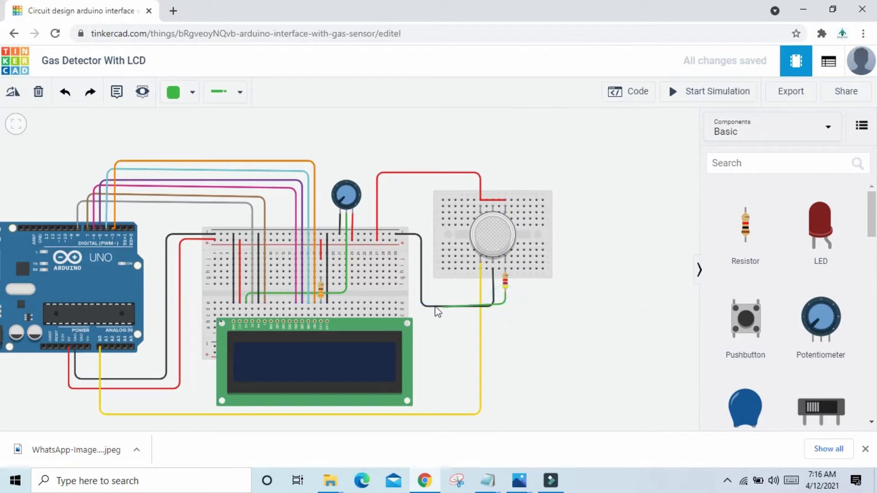
click(422, 304)
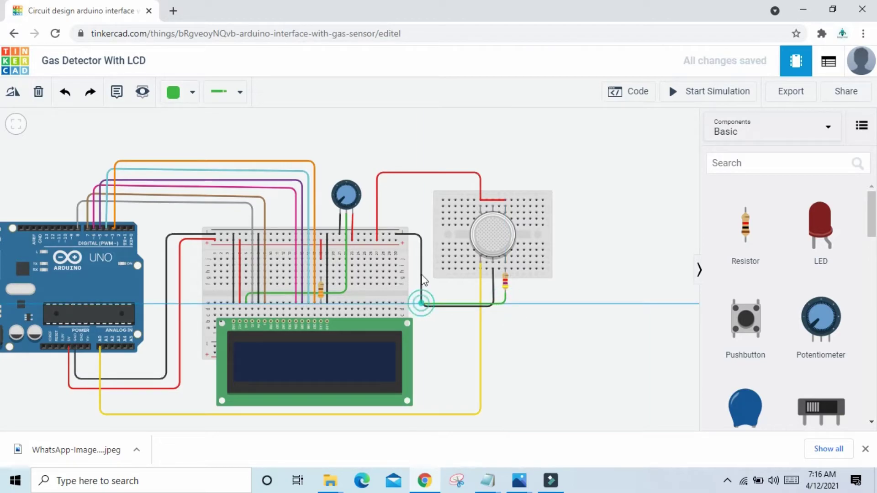
click(421, 236)
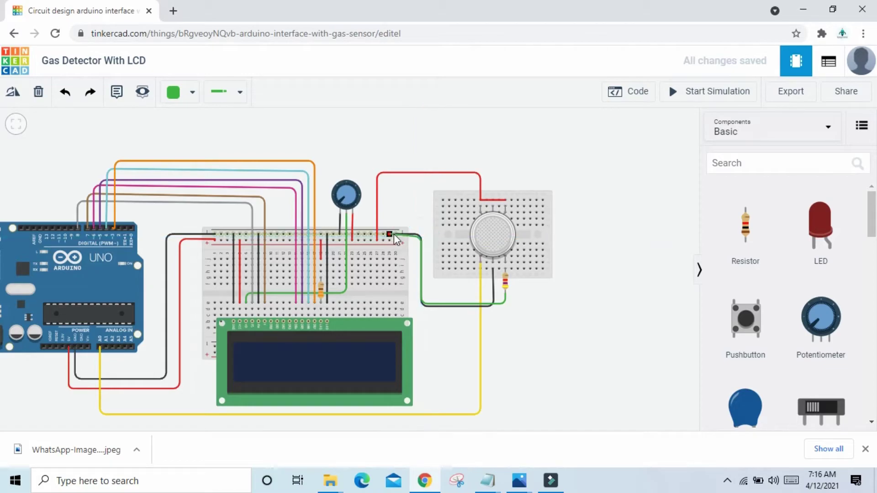
click(396, 235)
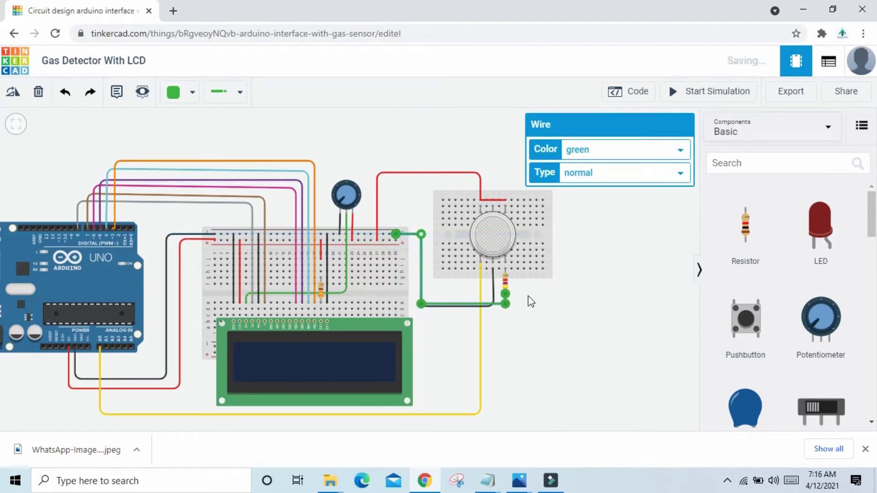
Align the resistor's ground wire bends with the neighbouring black wire and color the wire black
click(508, 305)
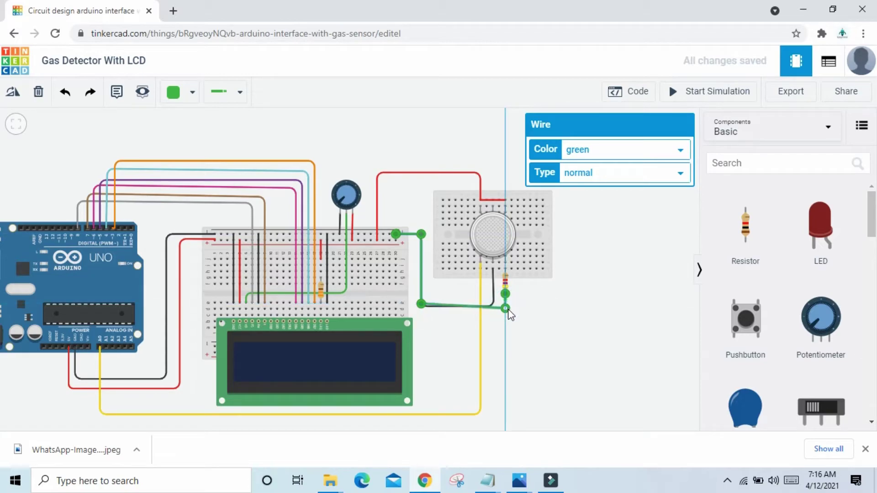
click(421, 305)
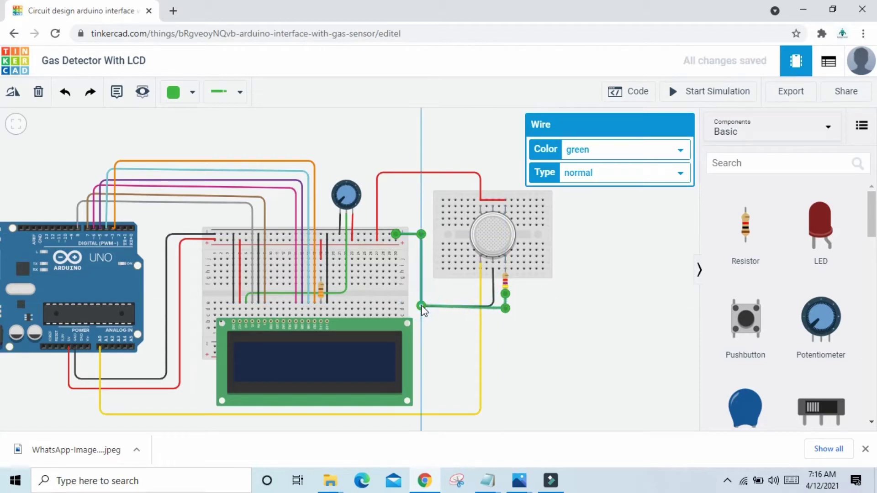
click(505, 309)
drag(507, 308, 506, 305)
click(612, 154)
click(603, 164)
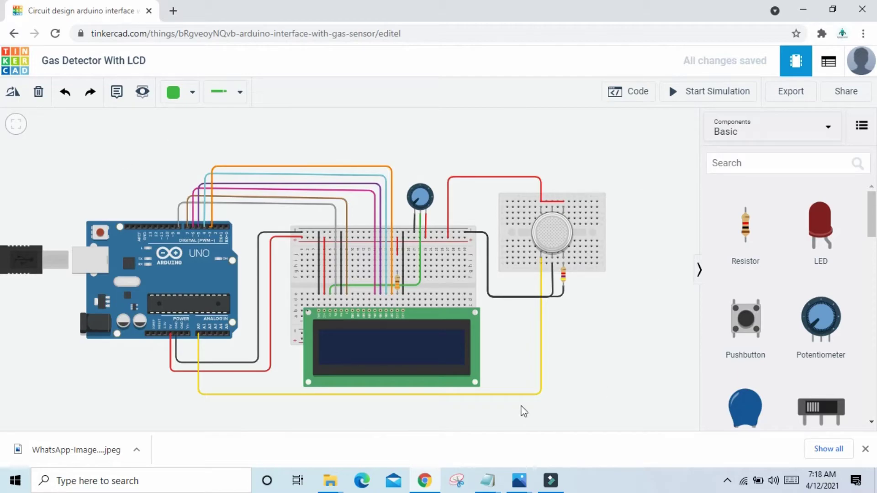
Switch to the sketch in Notepad and examine its LiquidCrystal include, LCD pin definition, LDR_VAL variable and LCD print line
mouse_move(490, 488)
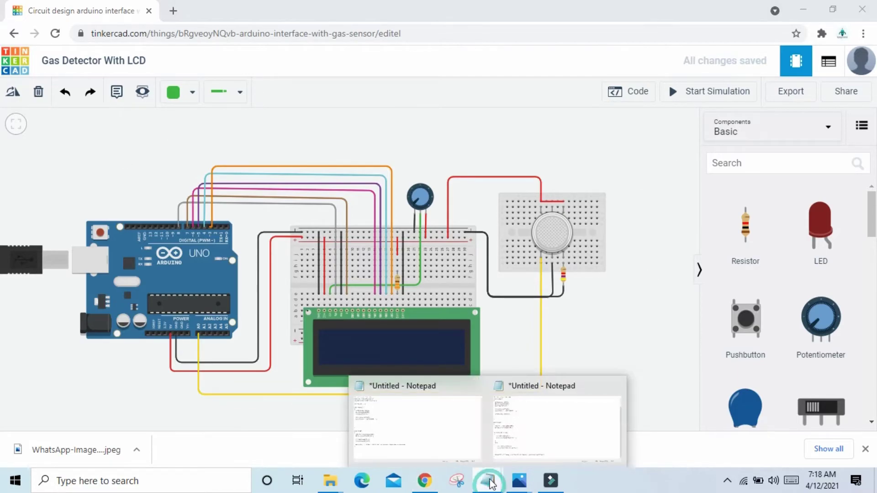
click(417, 446)
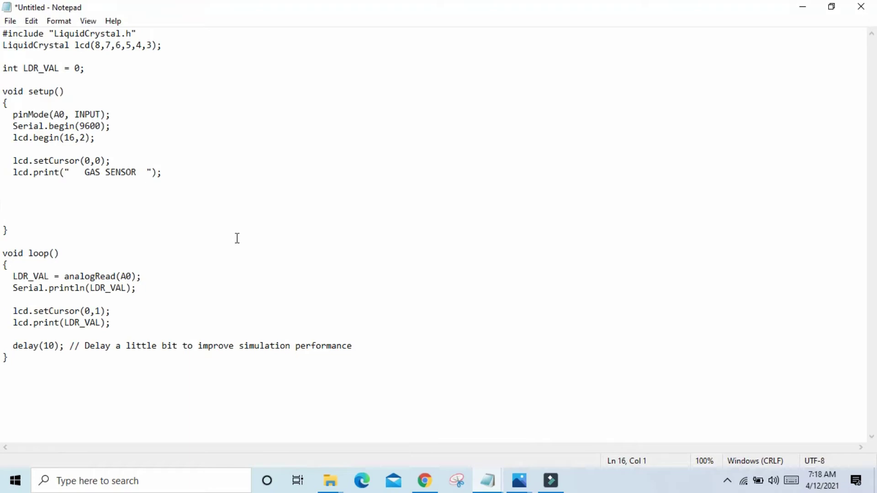
click(4, 33)
drag(4, 33, 141, 29)
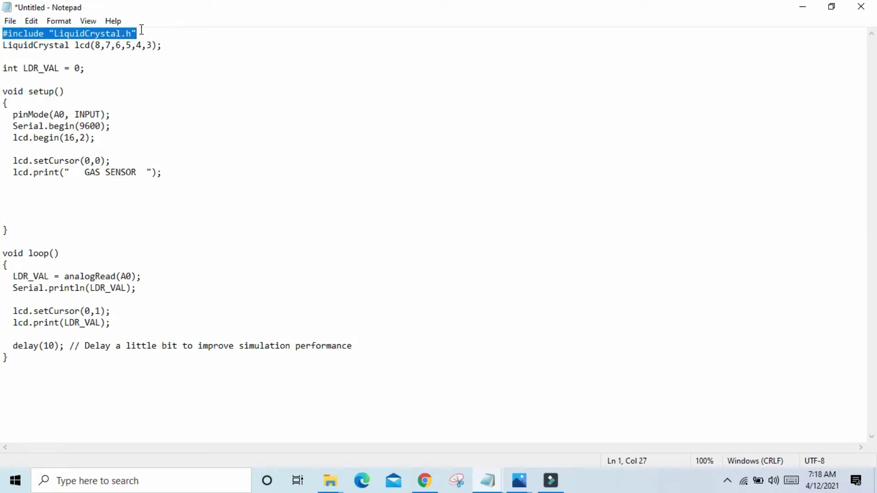
click(5, 46)
drag(5, 45, 168, 47)
click(160, 64)
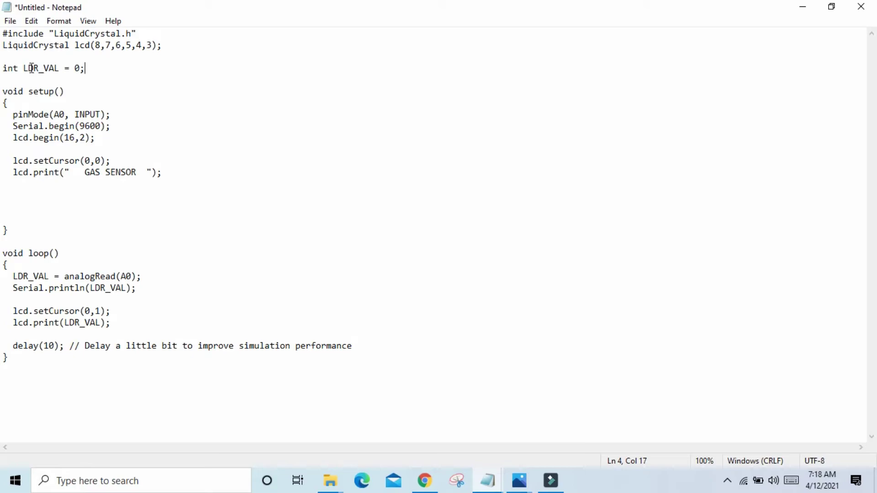
drag(3, 68, 100, 68)
click(100, 68)
drag(69, 326, 100, 326)
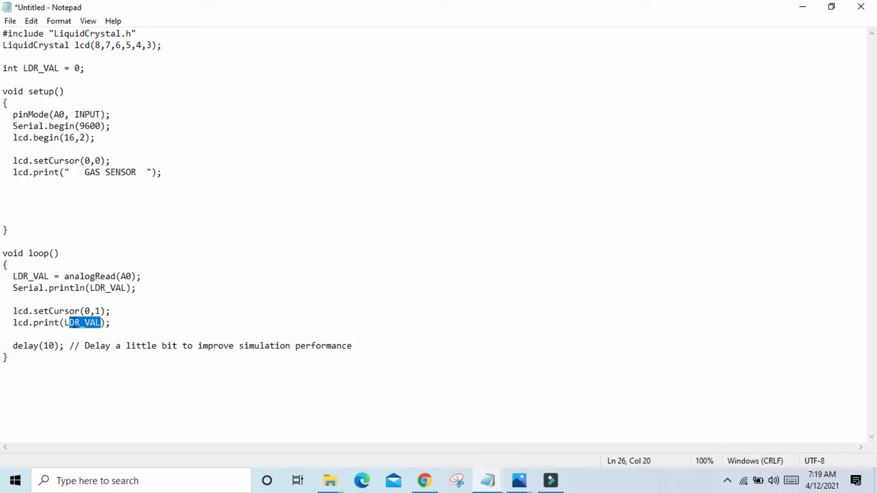
drag(64, 323, 107, 323)
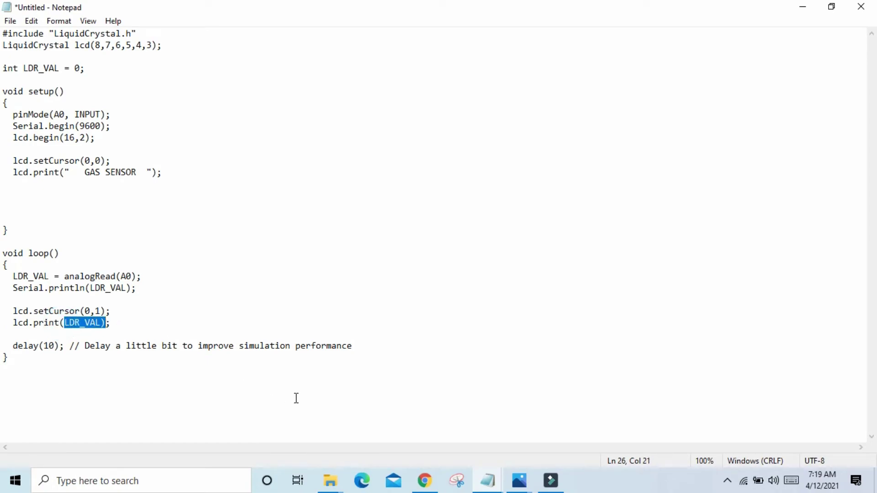